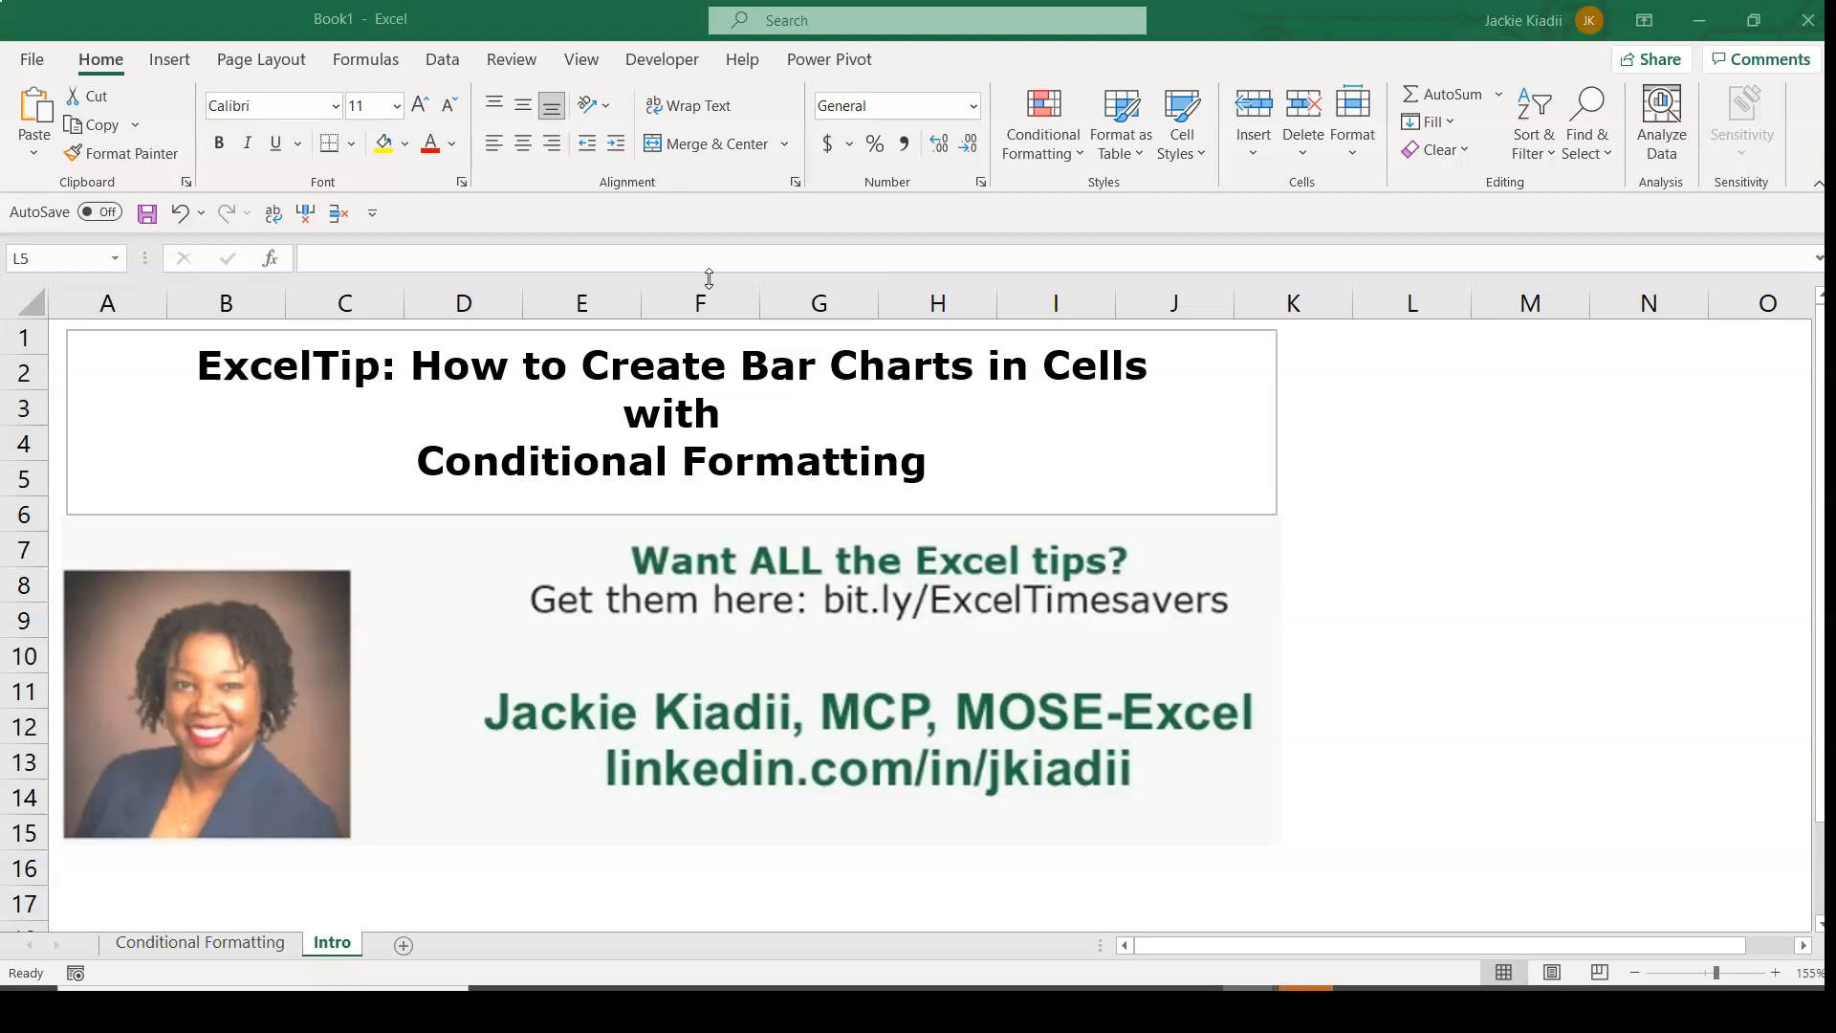
On the Conditional Formatting sheet, apply green gradient-fill data bars to the Total values in C2:C20.
click(205, 944)
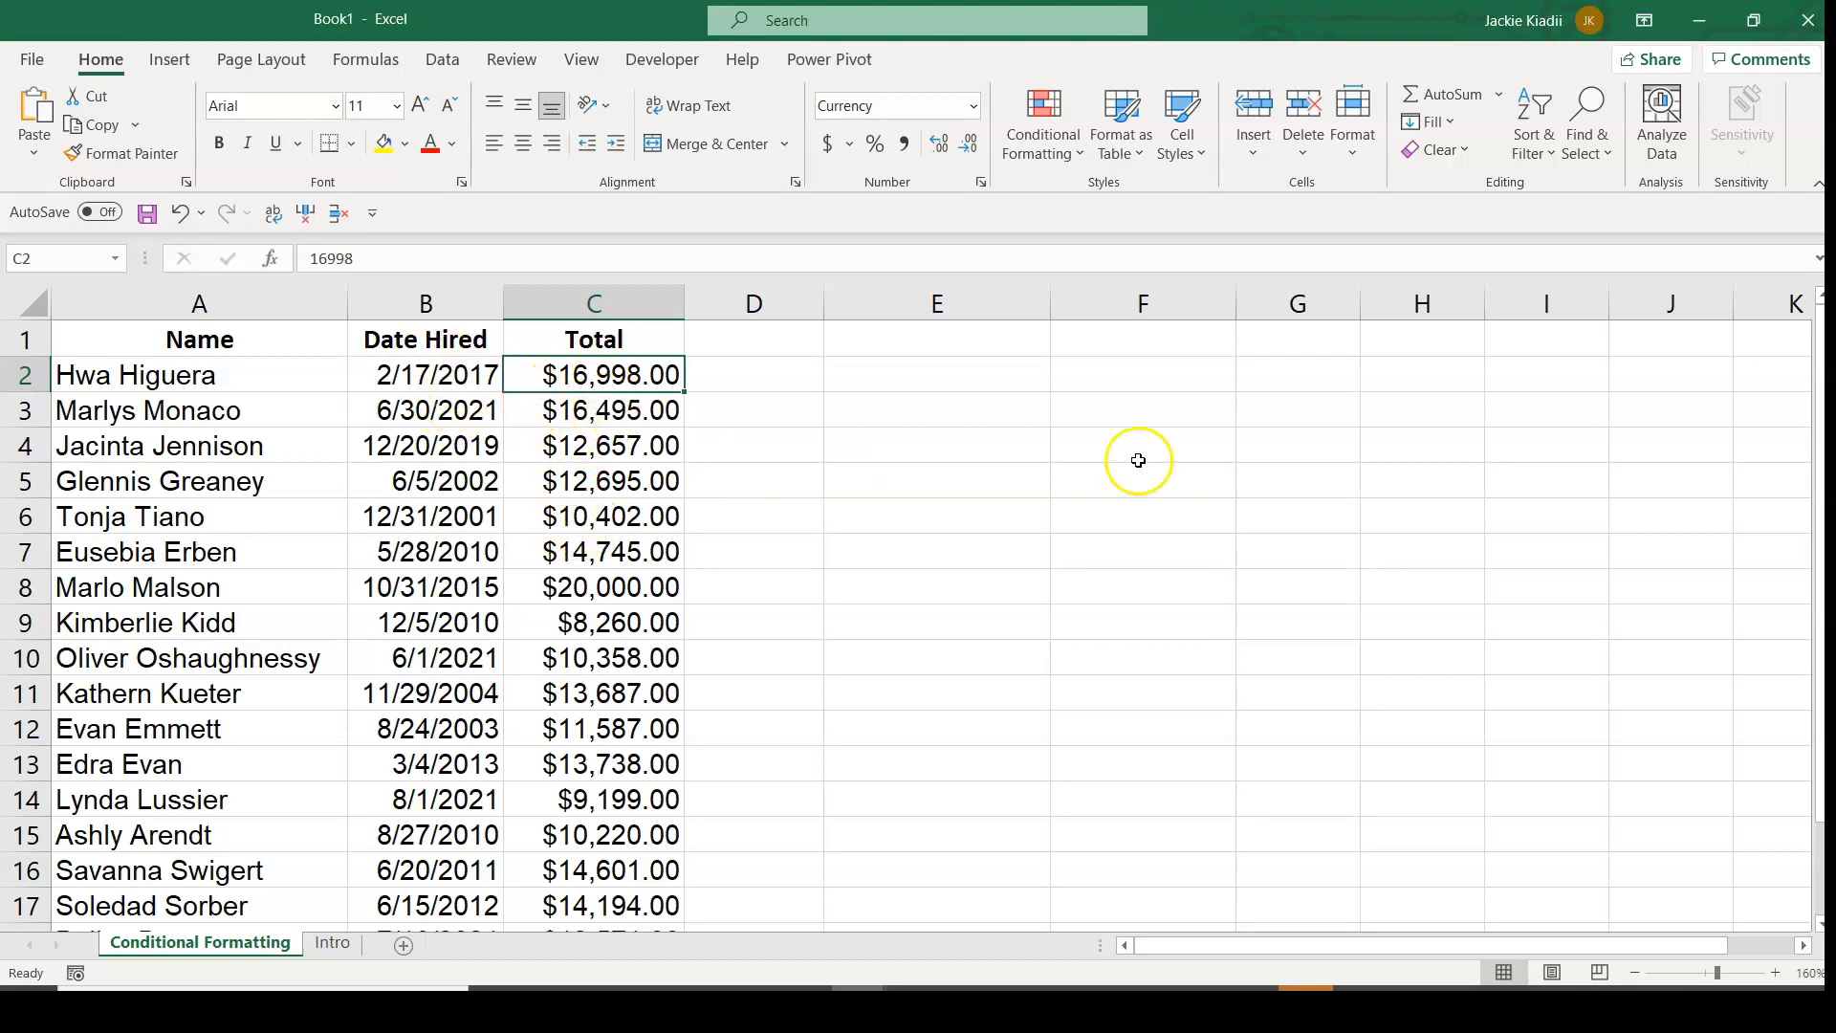
drag(1819, 449, 1808, 283)
key(ctrl+shift+Down)
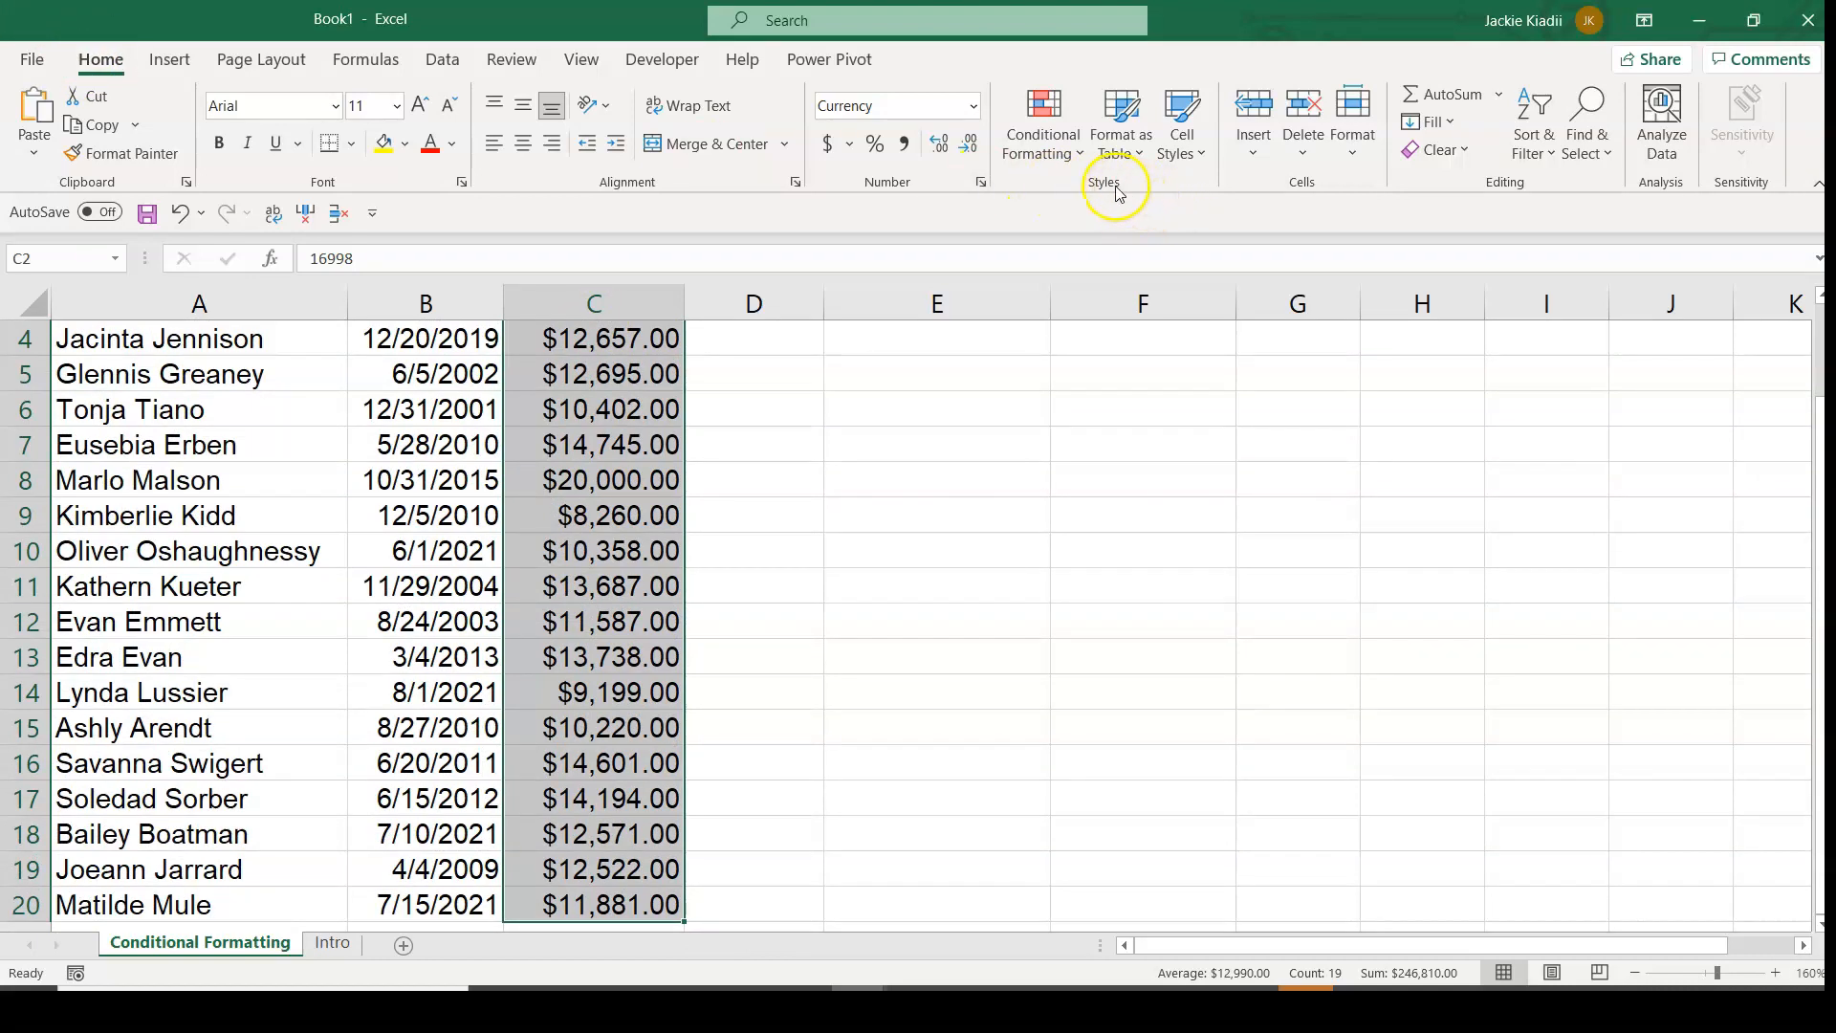
click(1045, 138)
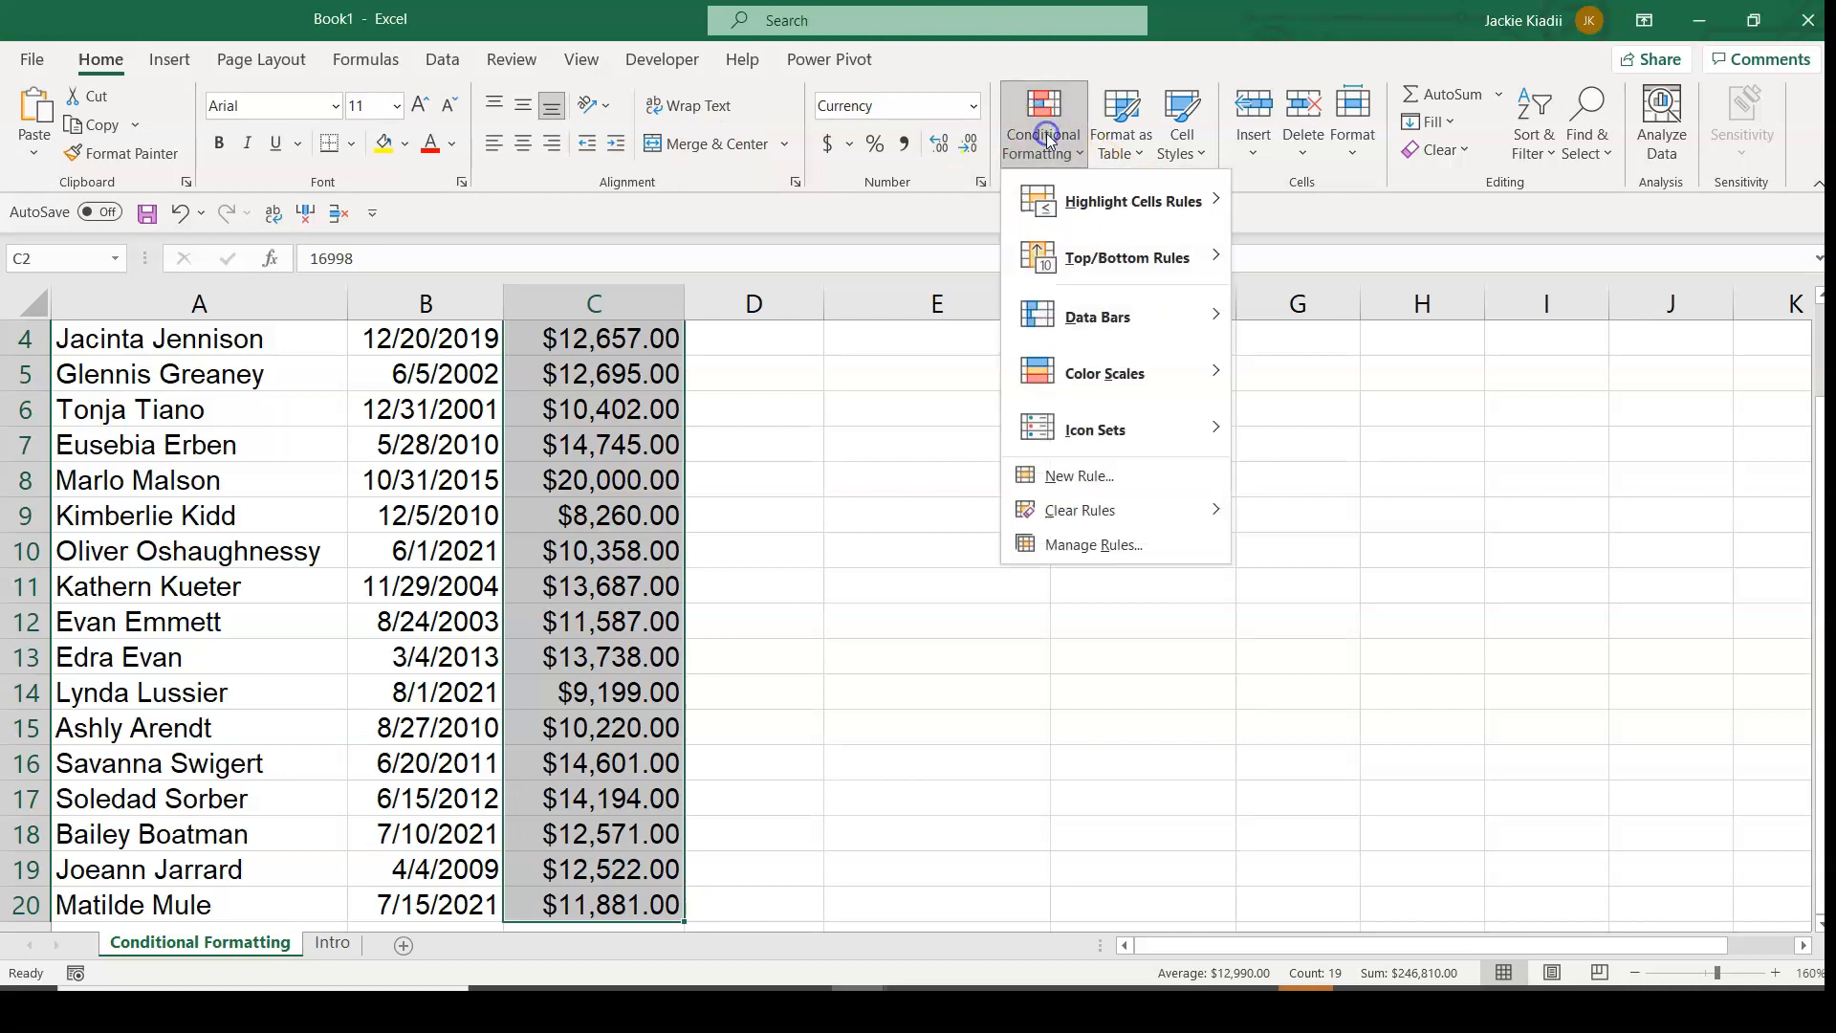
click(1128, 322)
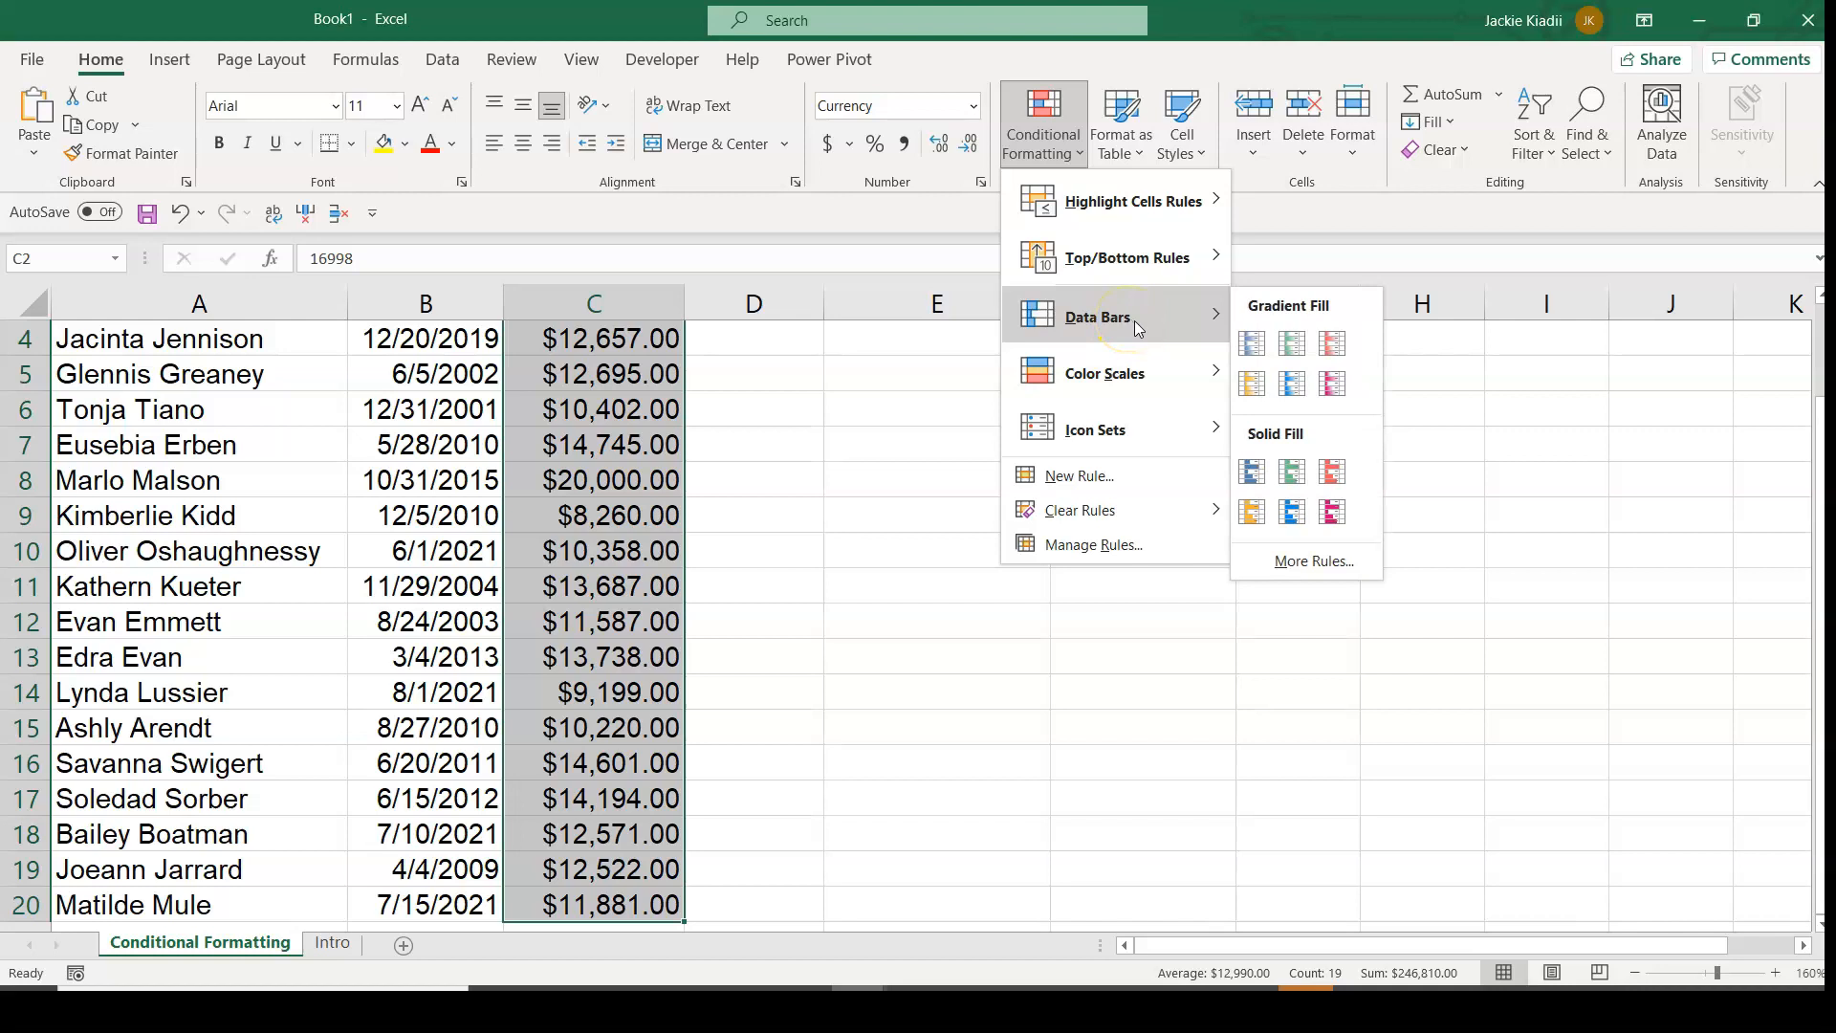
click(1297, 345)
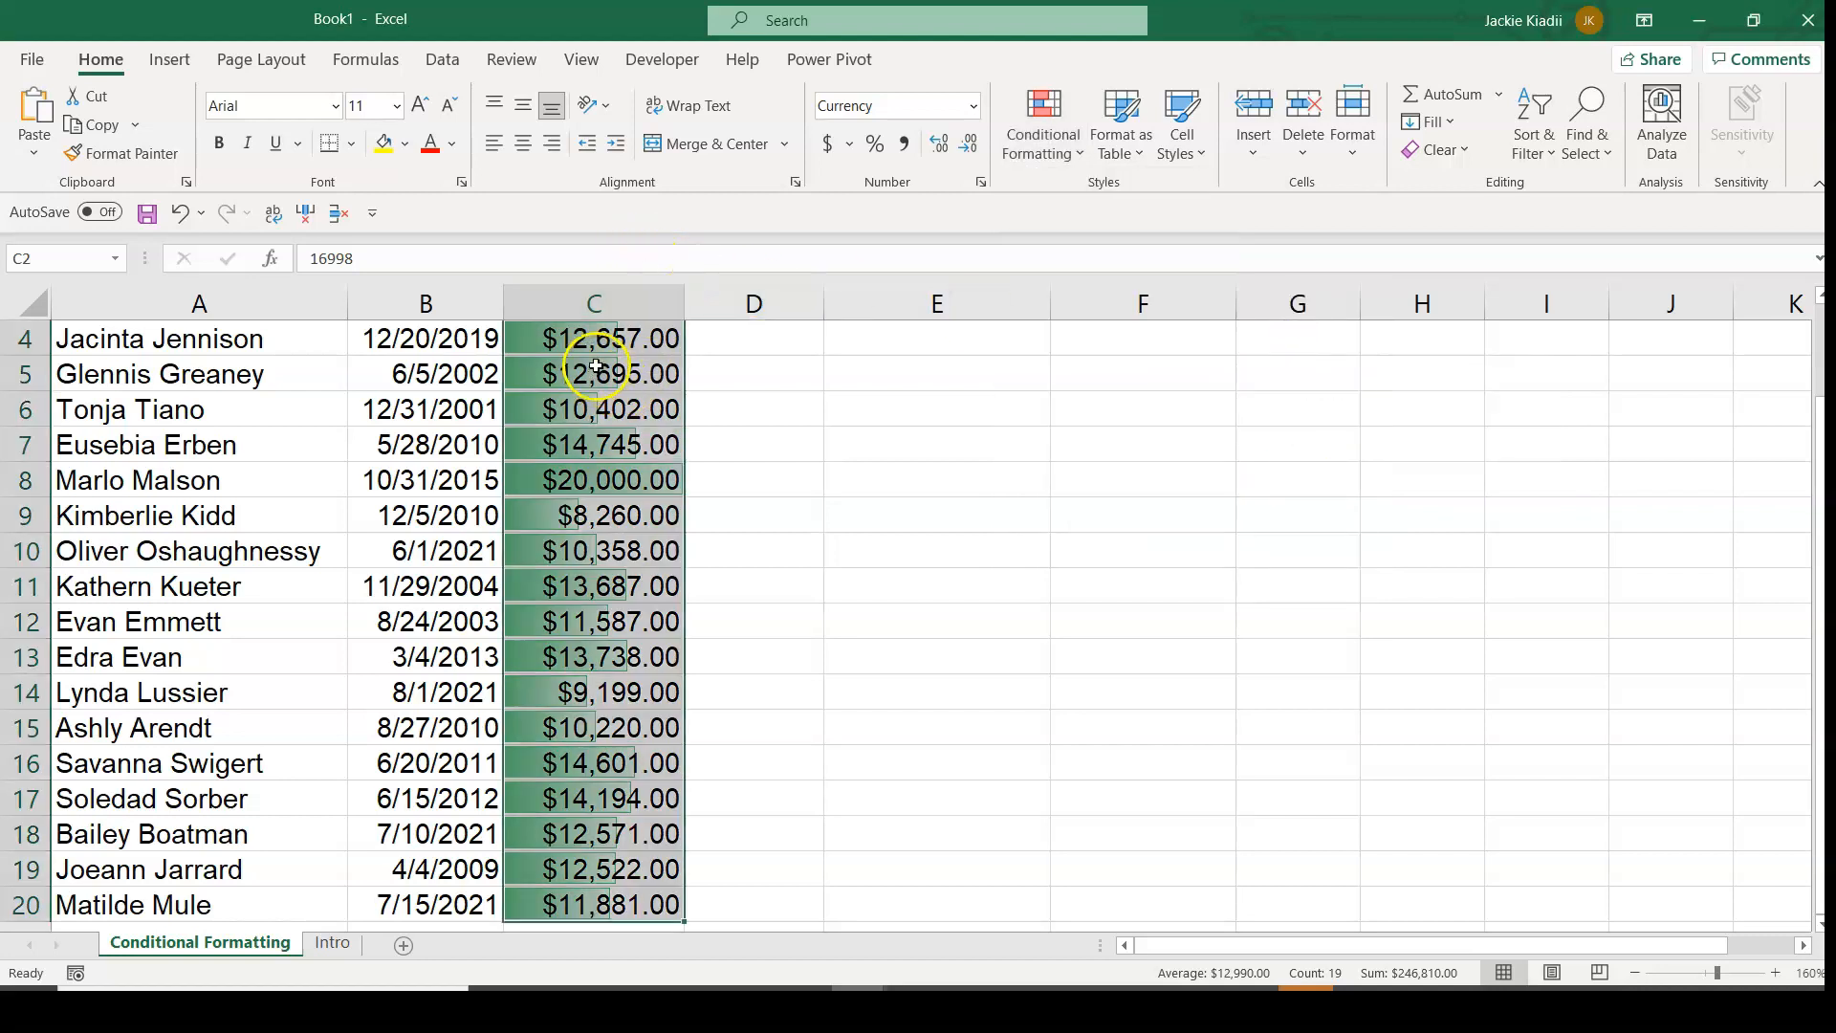
Widen the Total column and compare the data bars in cells C2 and C9.
scroll(598, 353, up, 1)
scroll(595, 345, up, 1)
drag(1819, 456, 1819, 440)
drag(814, 307, 992, 314)
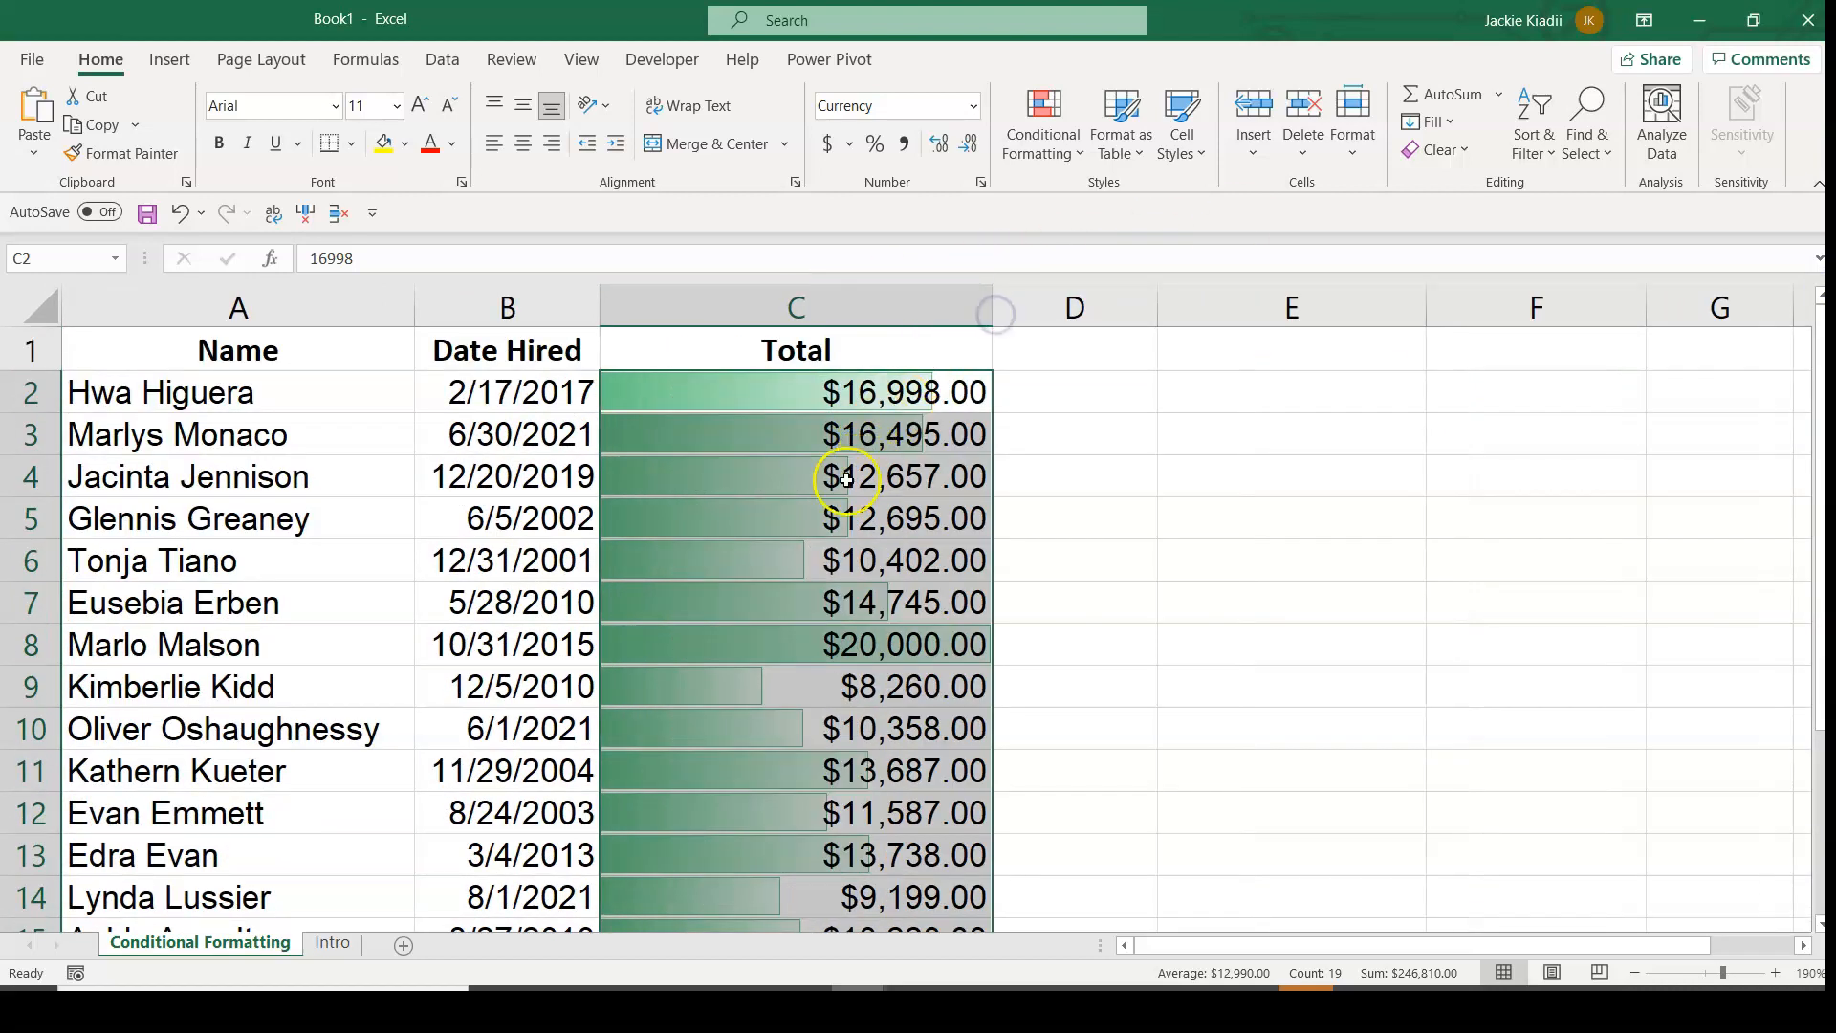
click(846, 476)
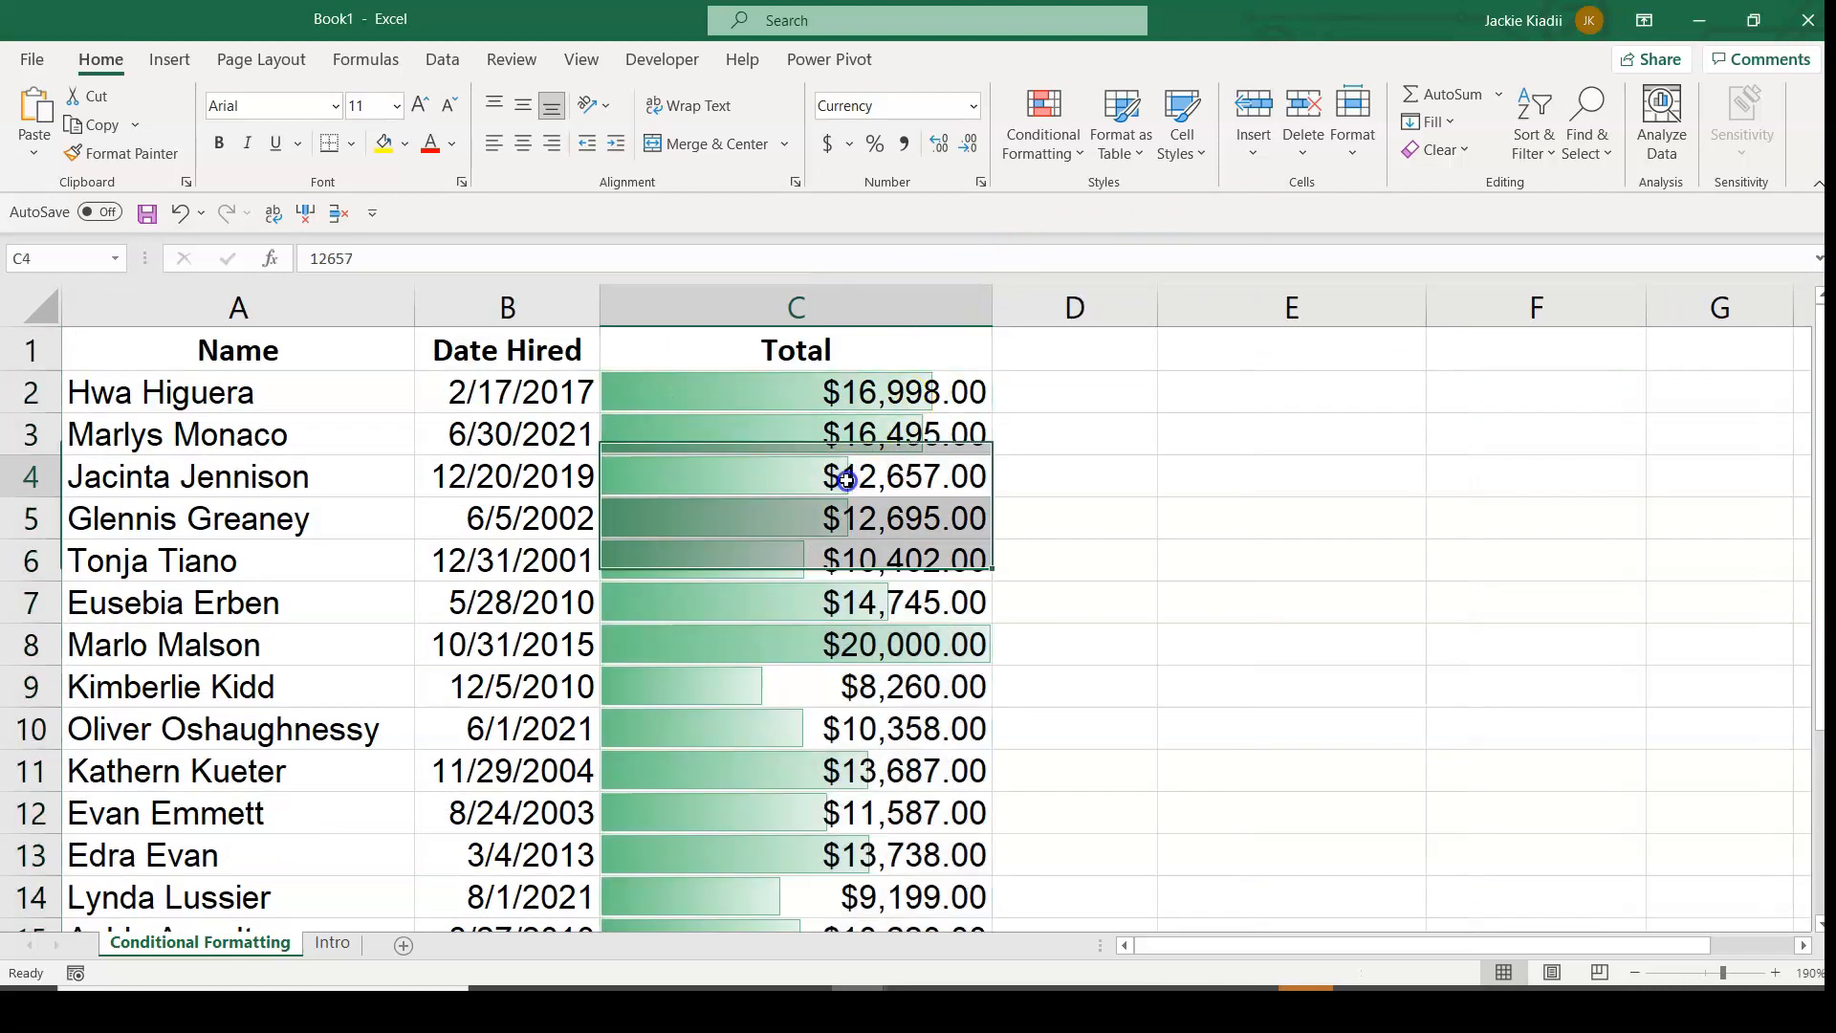
click(719, 387)
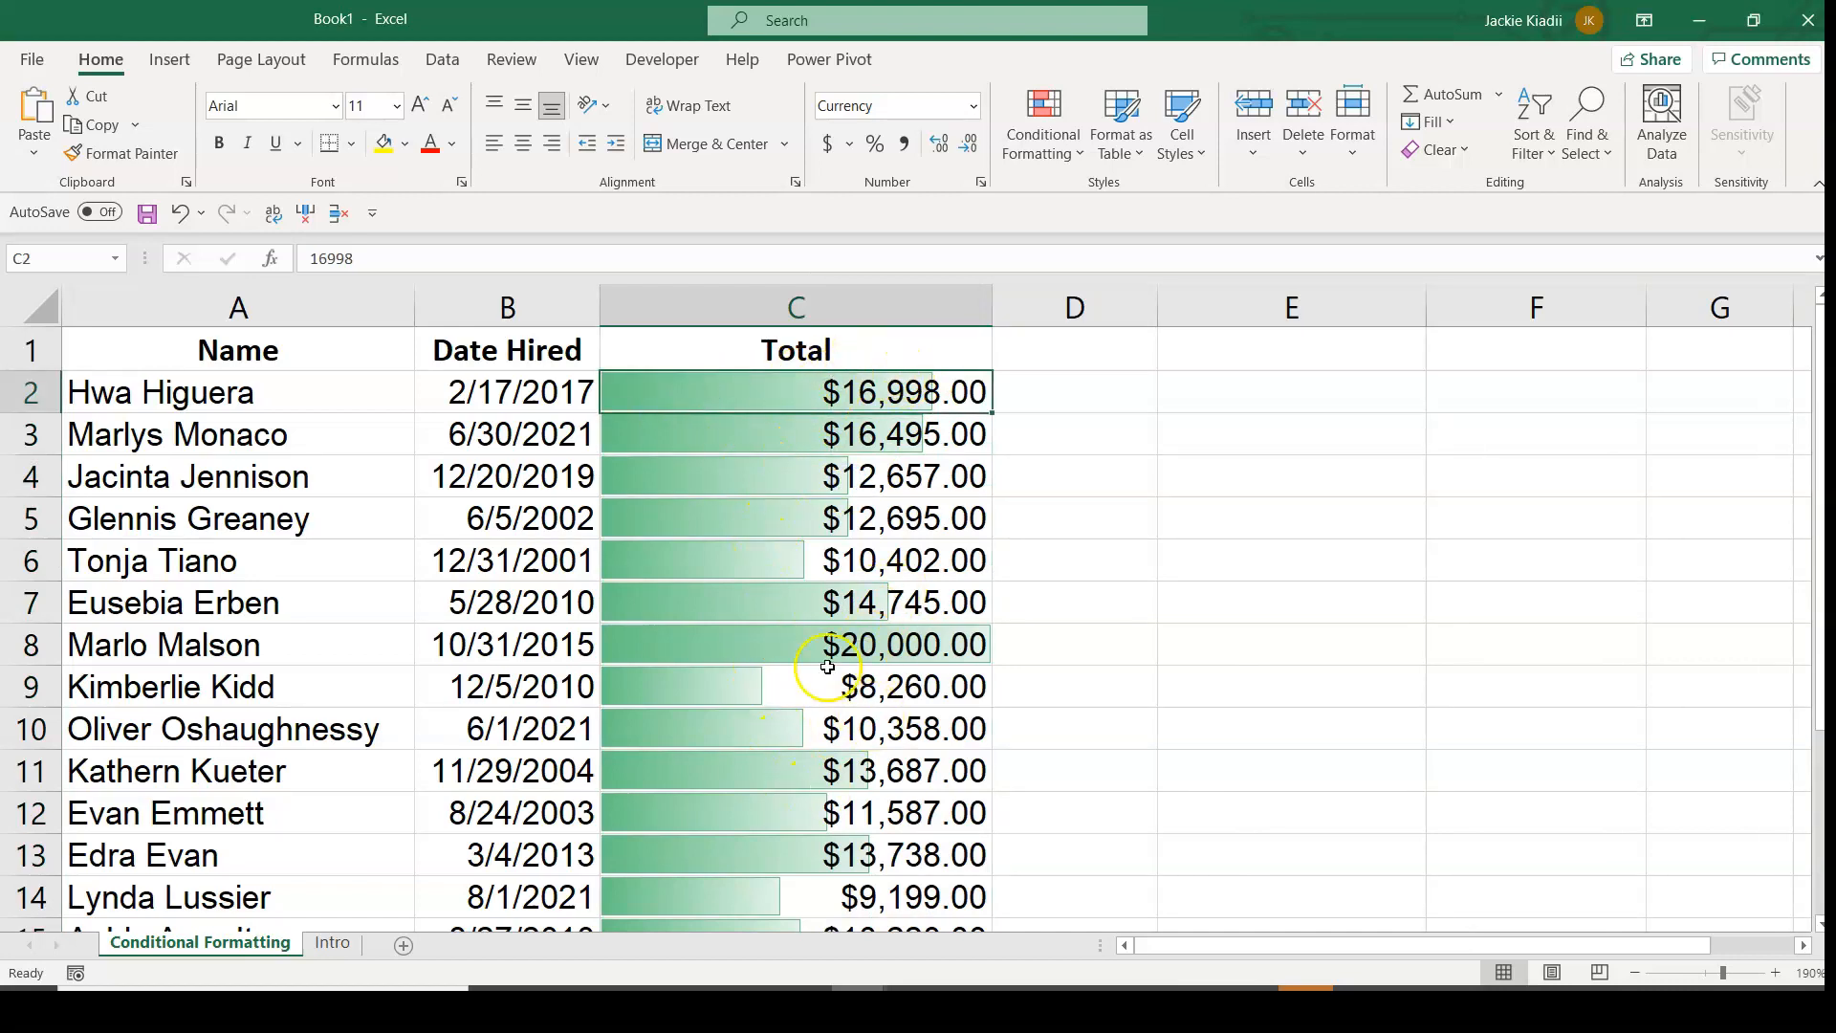
click(685, 689)
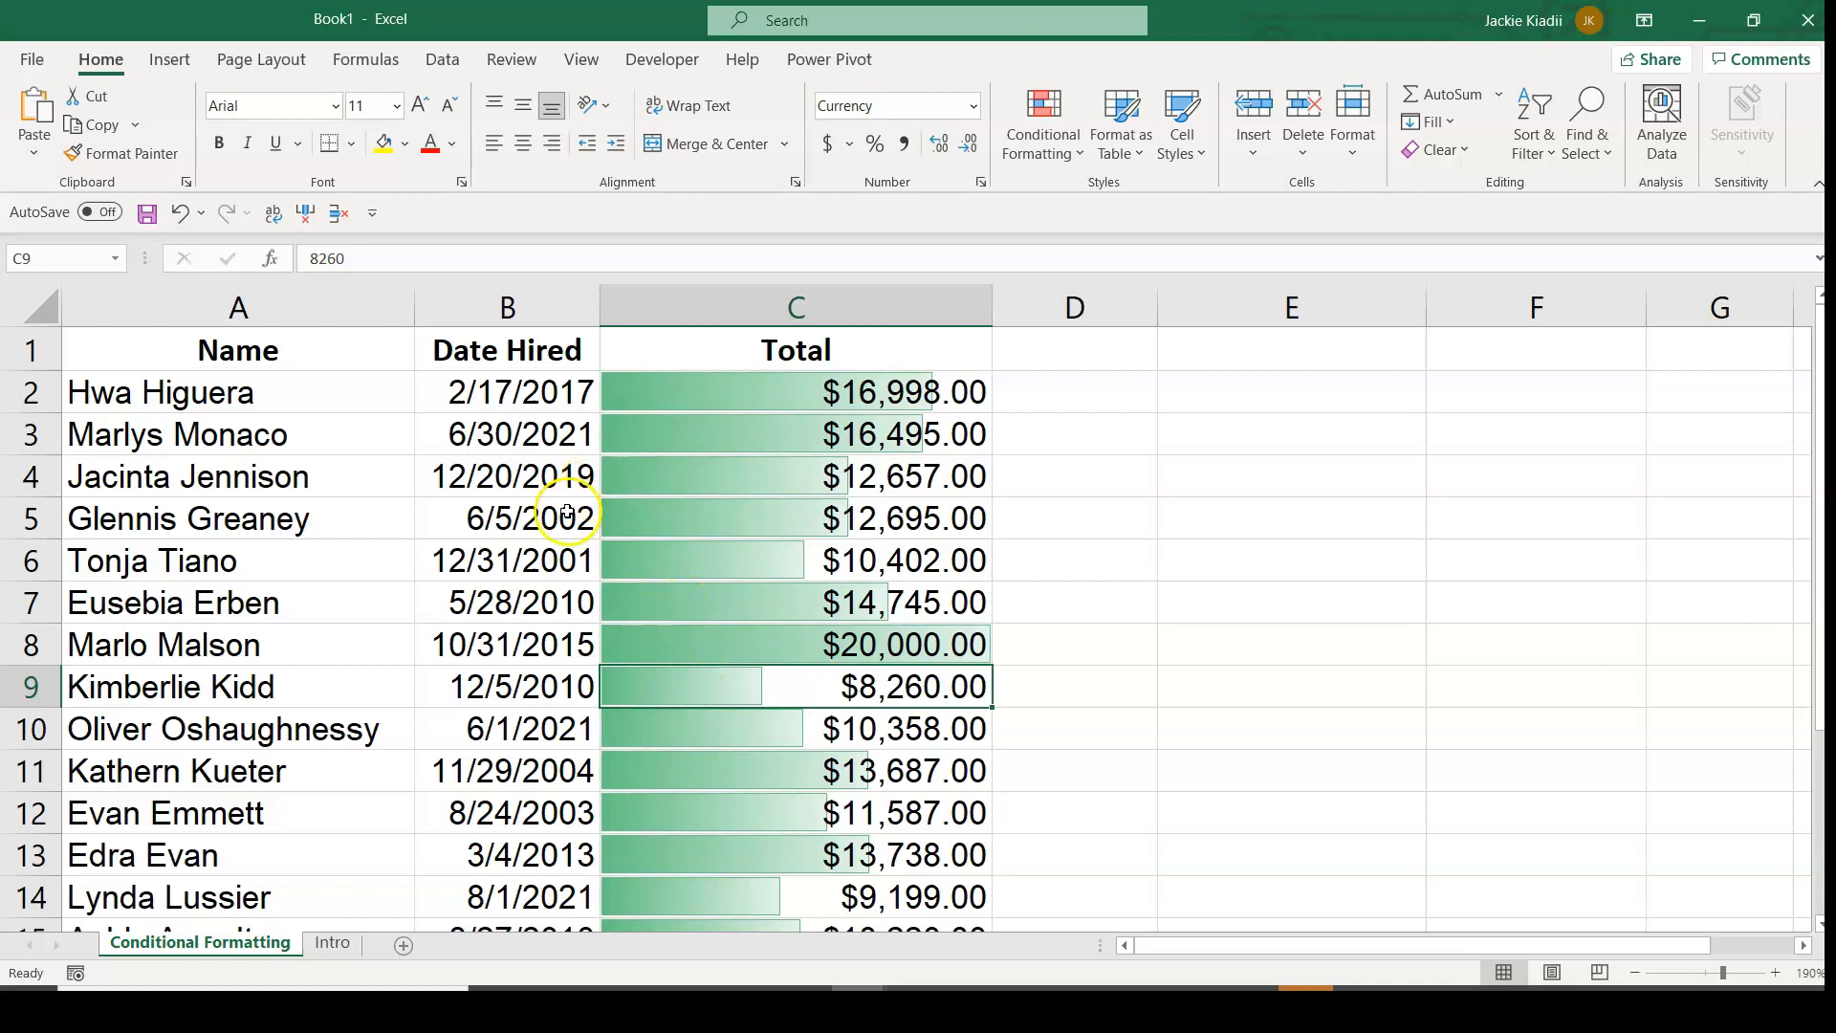
Edit the data bar rule for the Total column so that it shows the bar only, and apply the change.
click(726, 400)
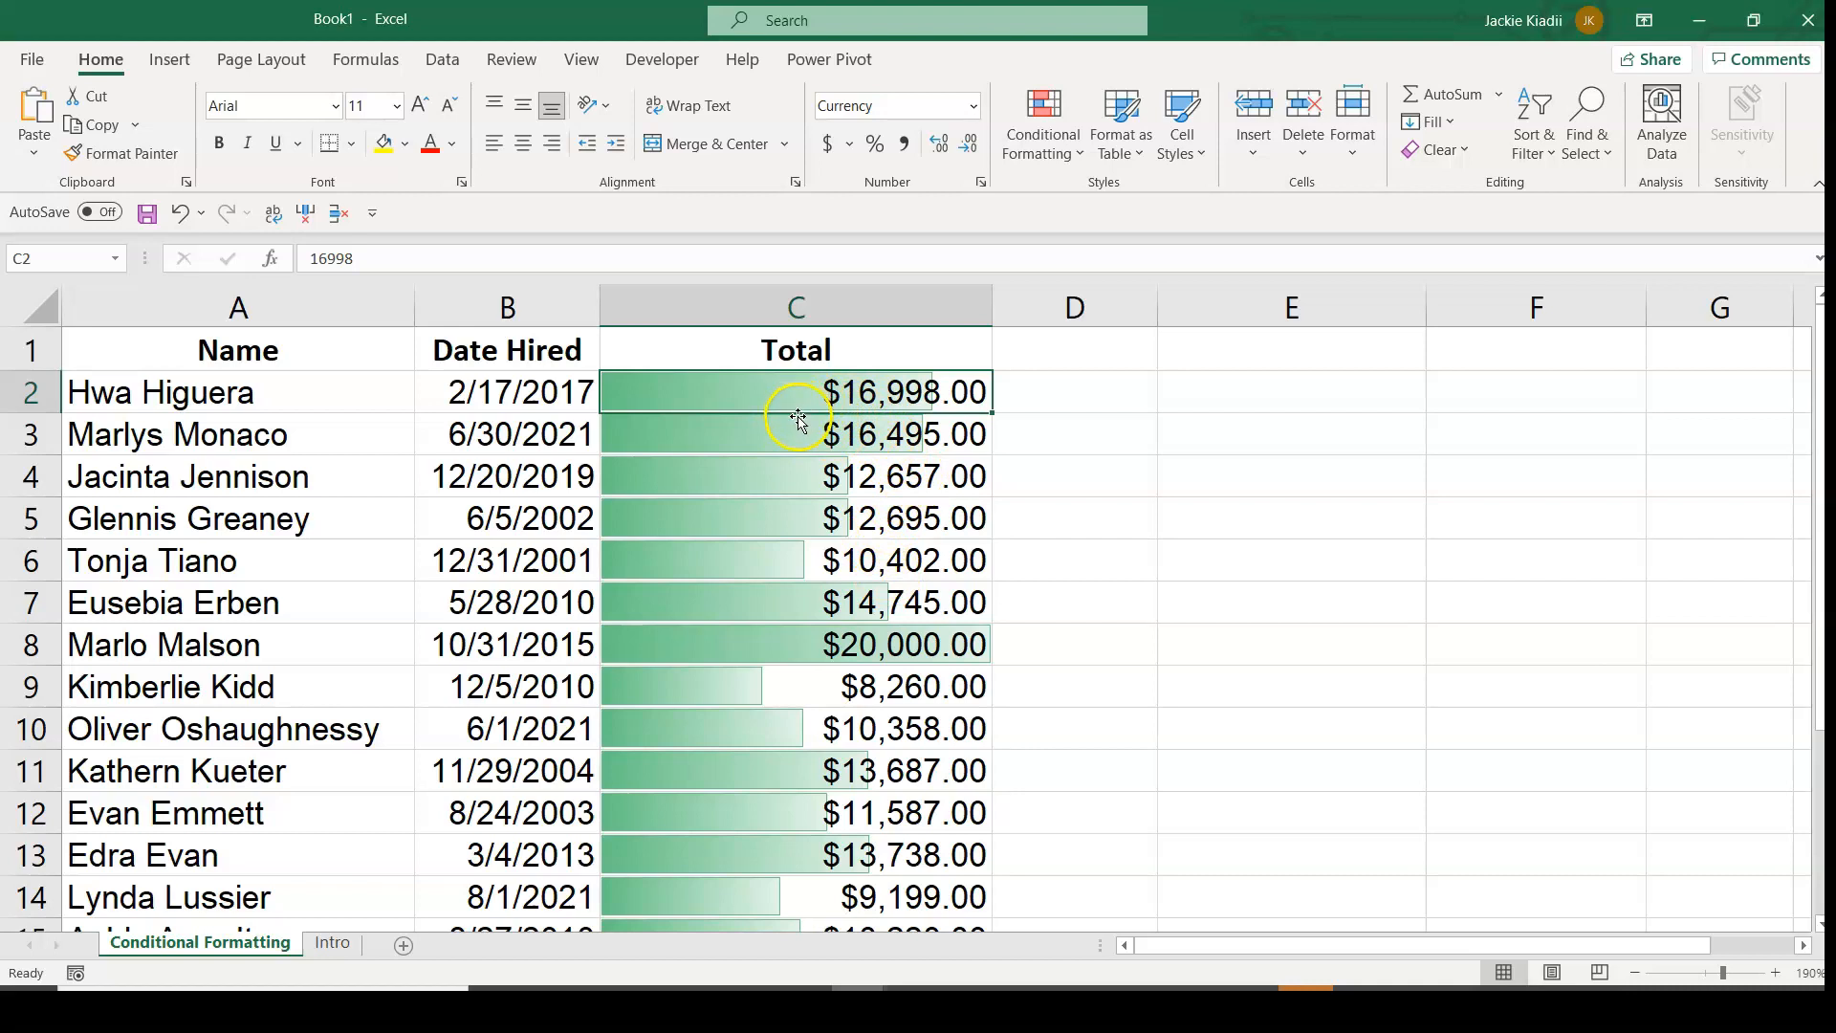
click(1029, 148)
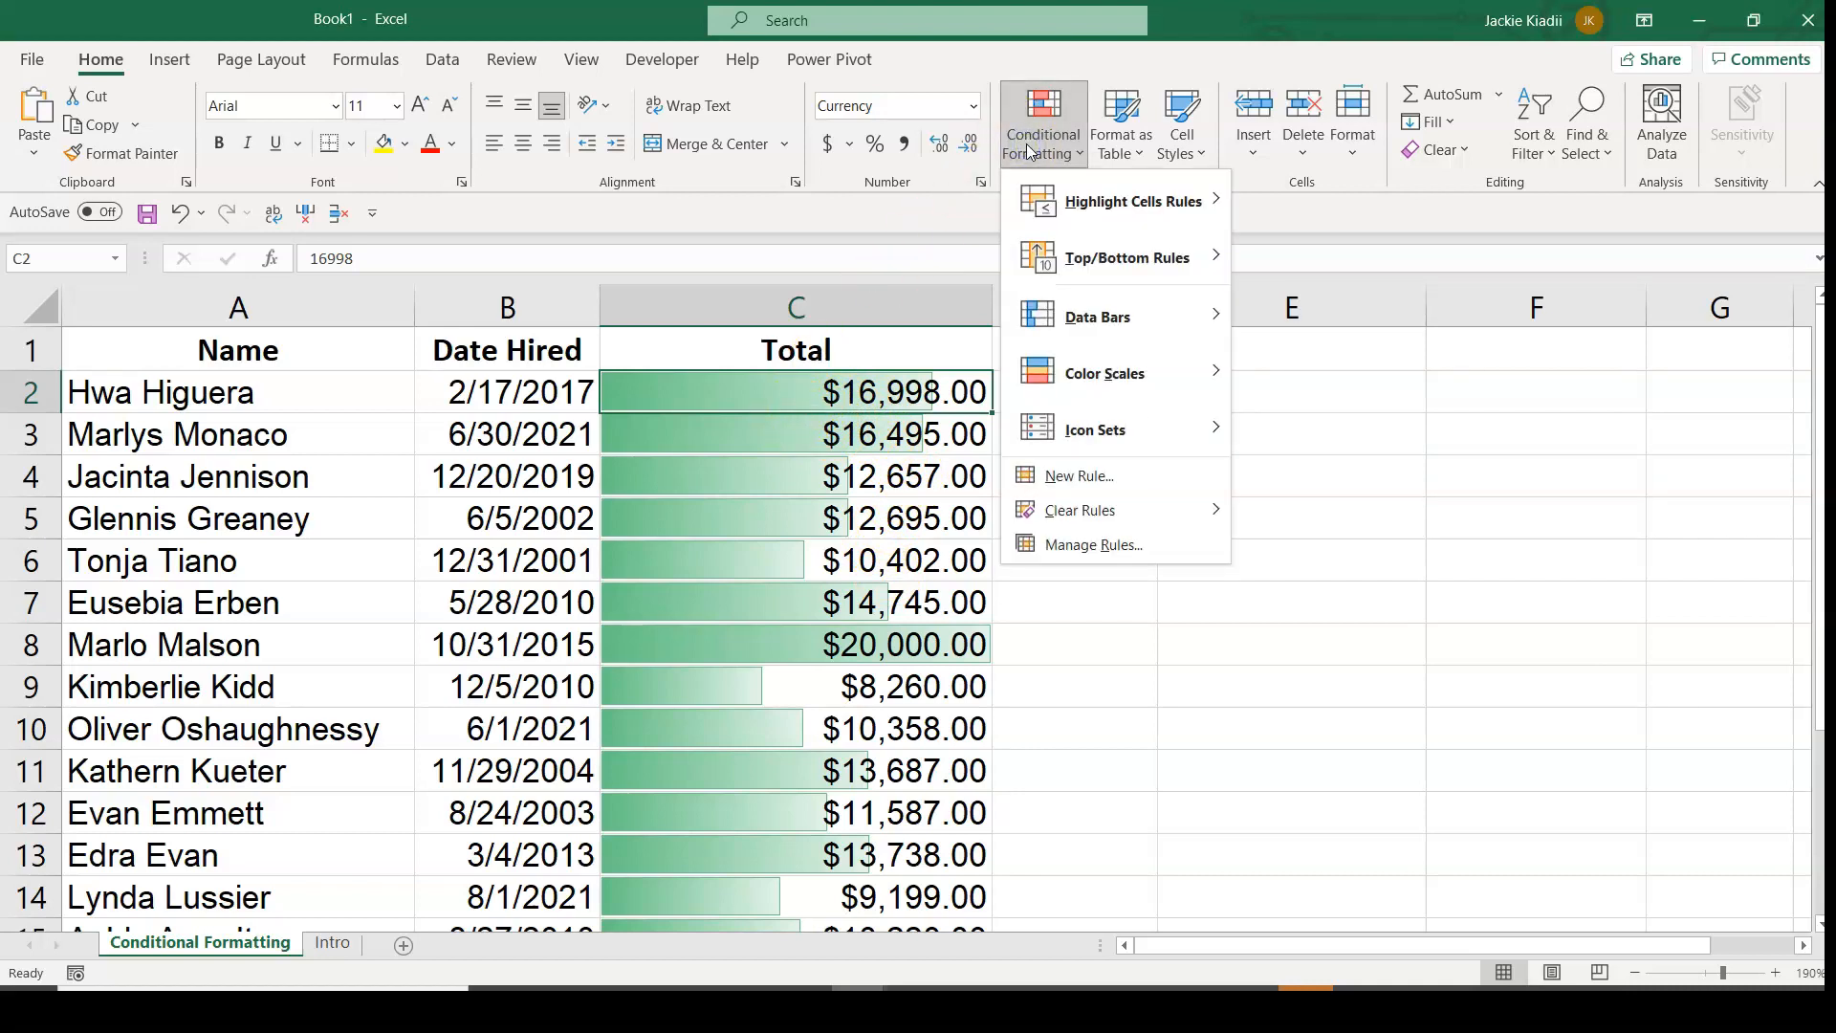
click(1060, 545)
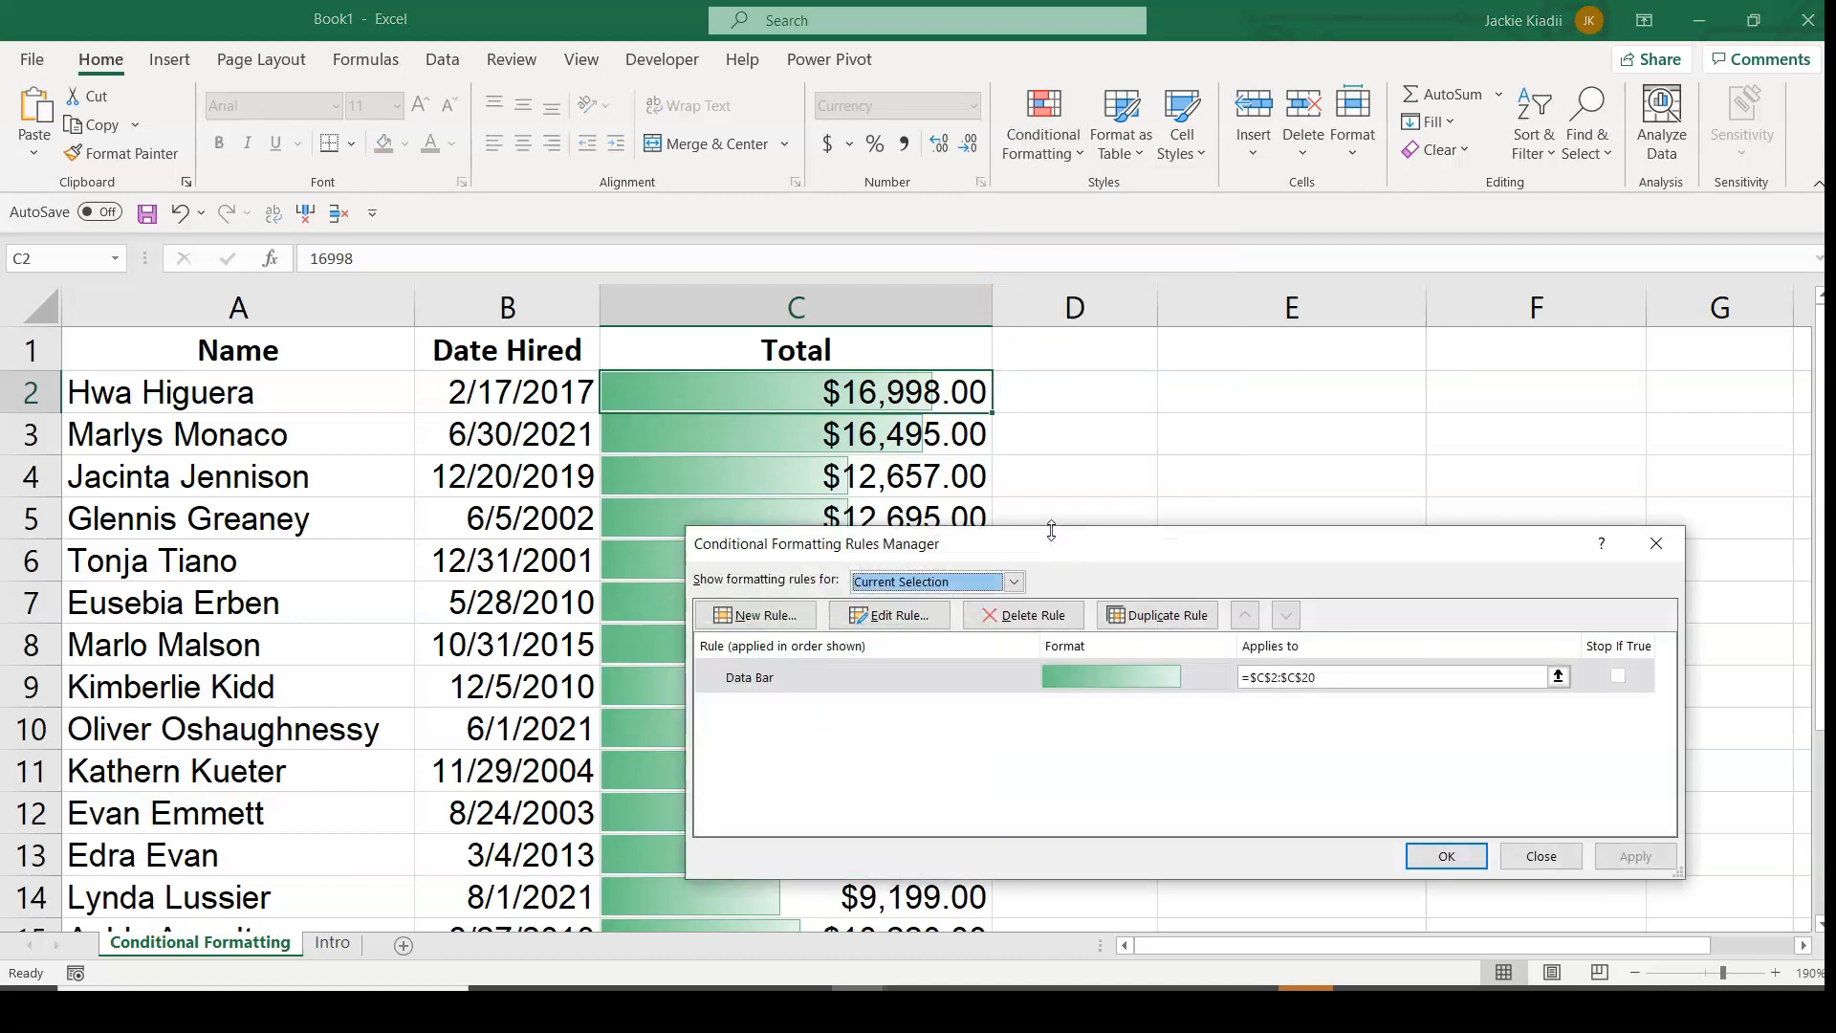
click(869, 676)
click(885, 615)
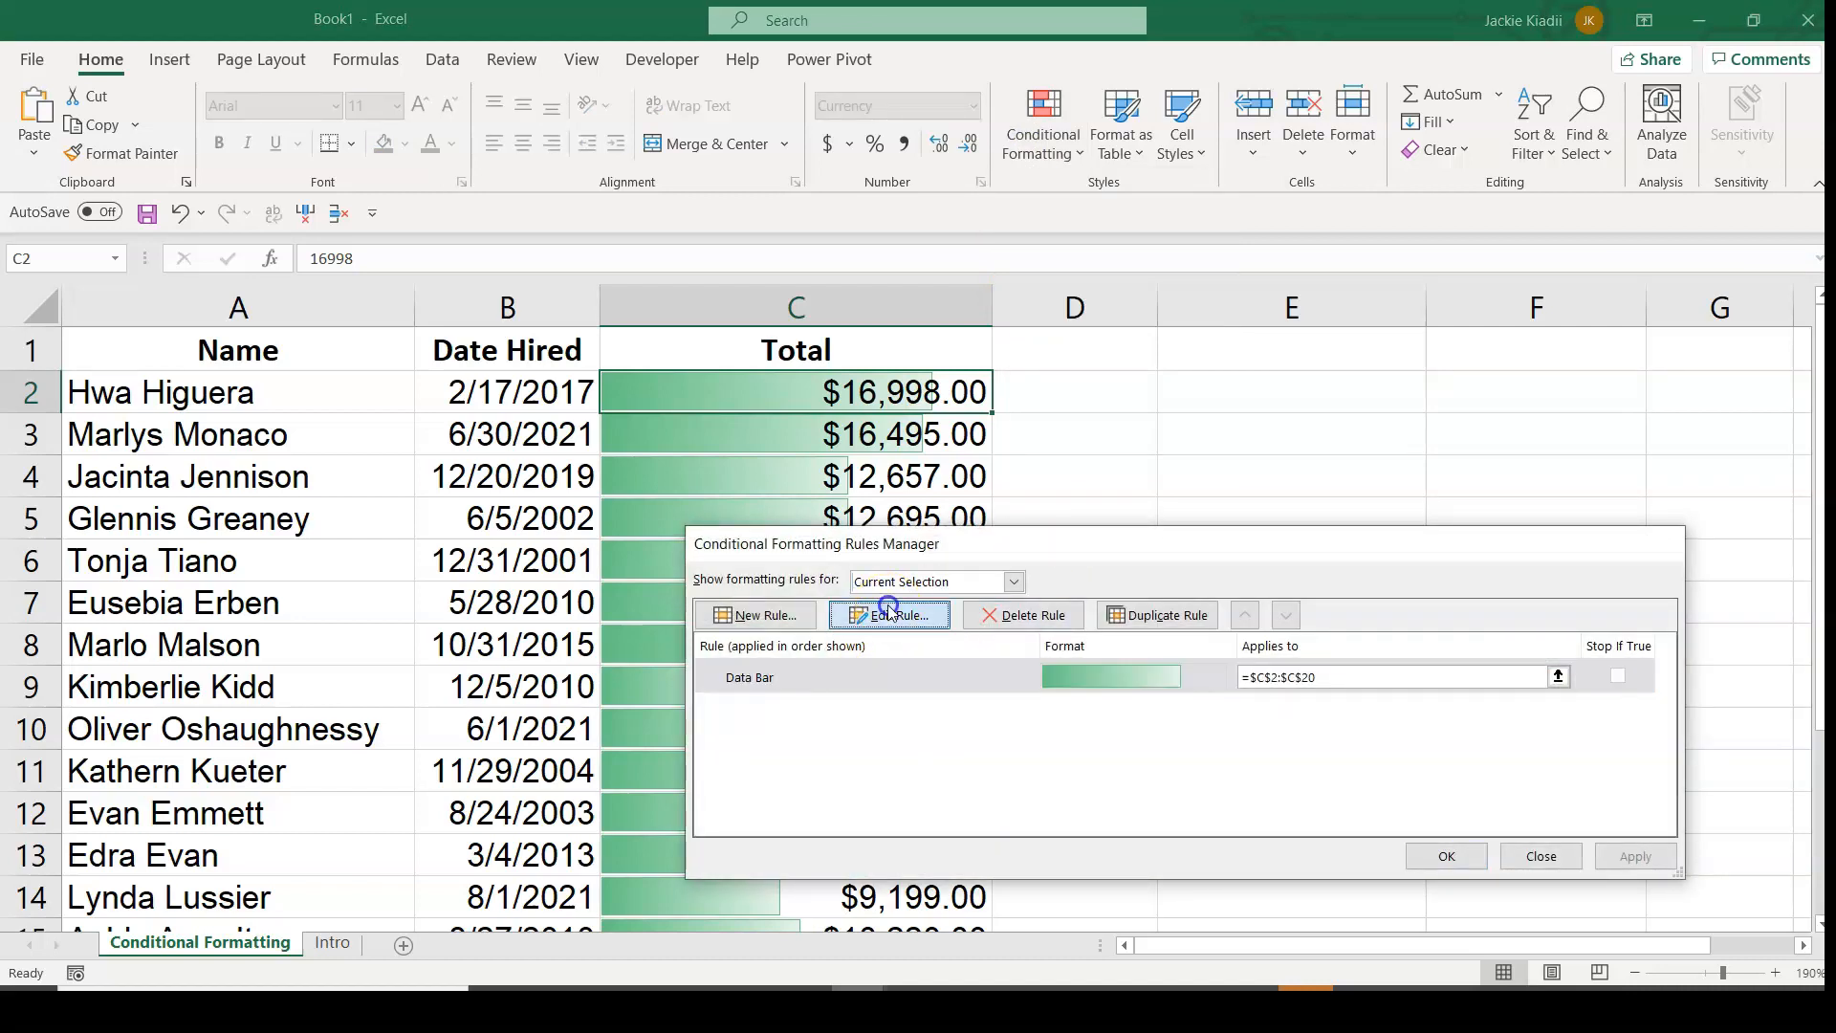
drag(1076, 411, 980, 125)
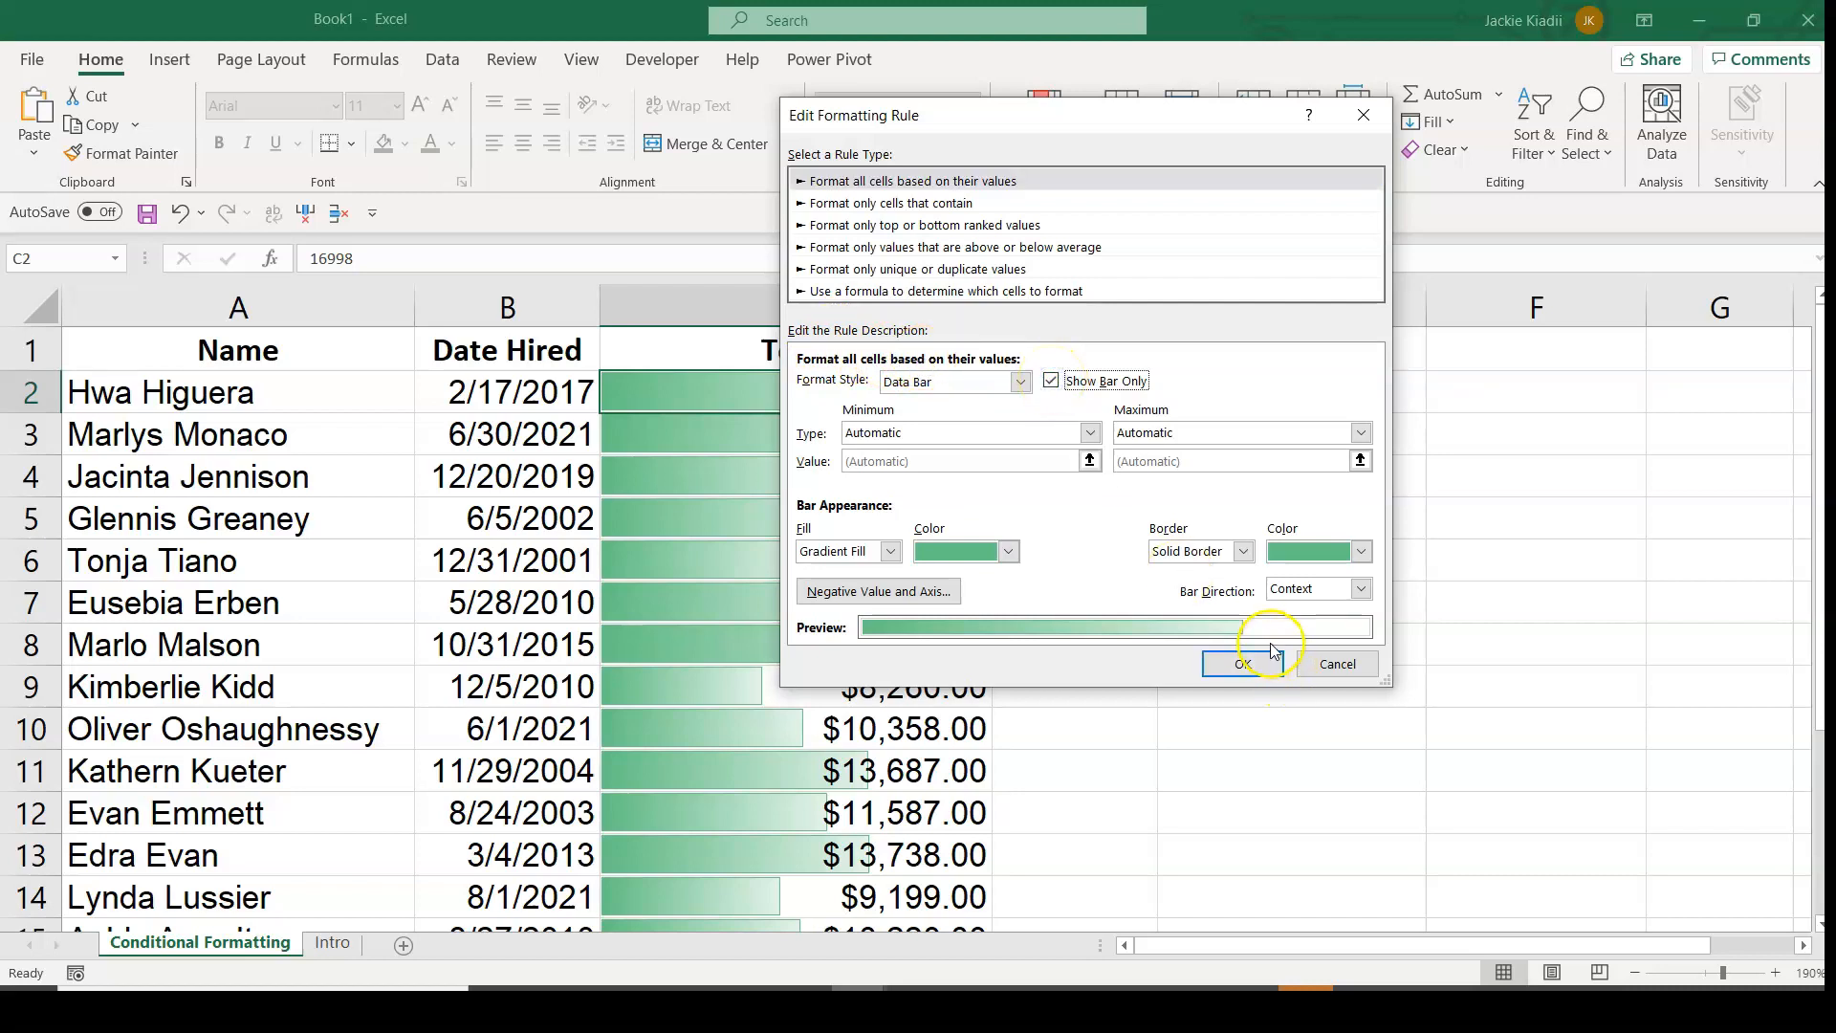
click(1245, 663)
click(1415, 854)
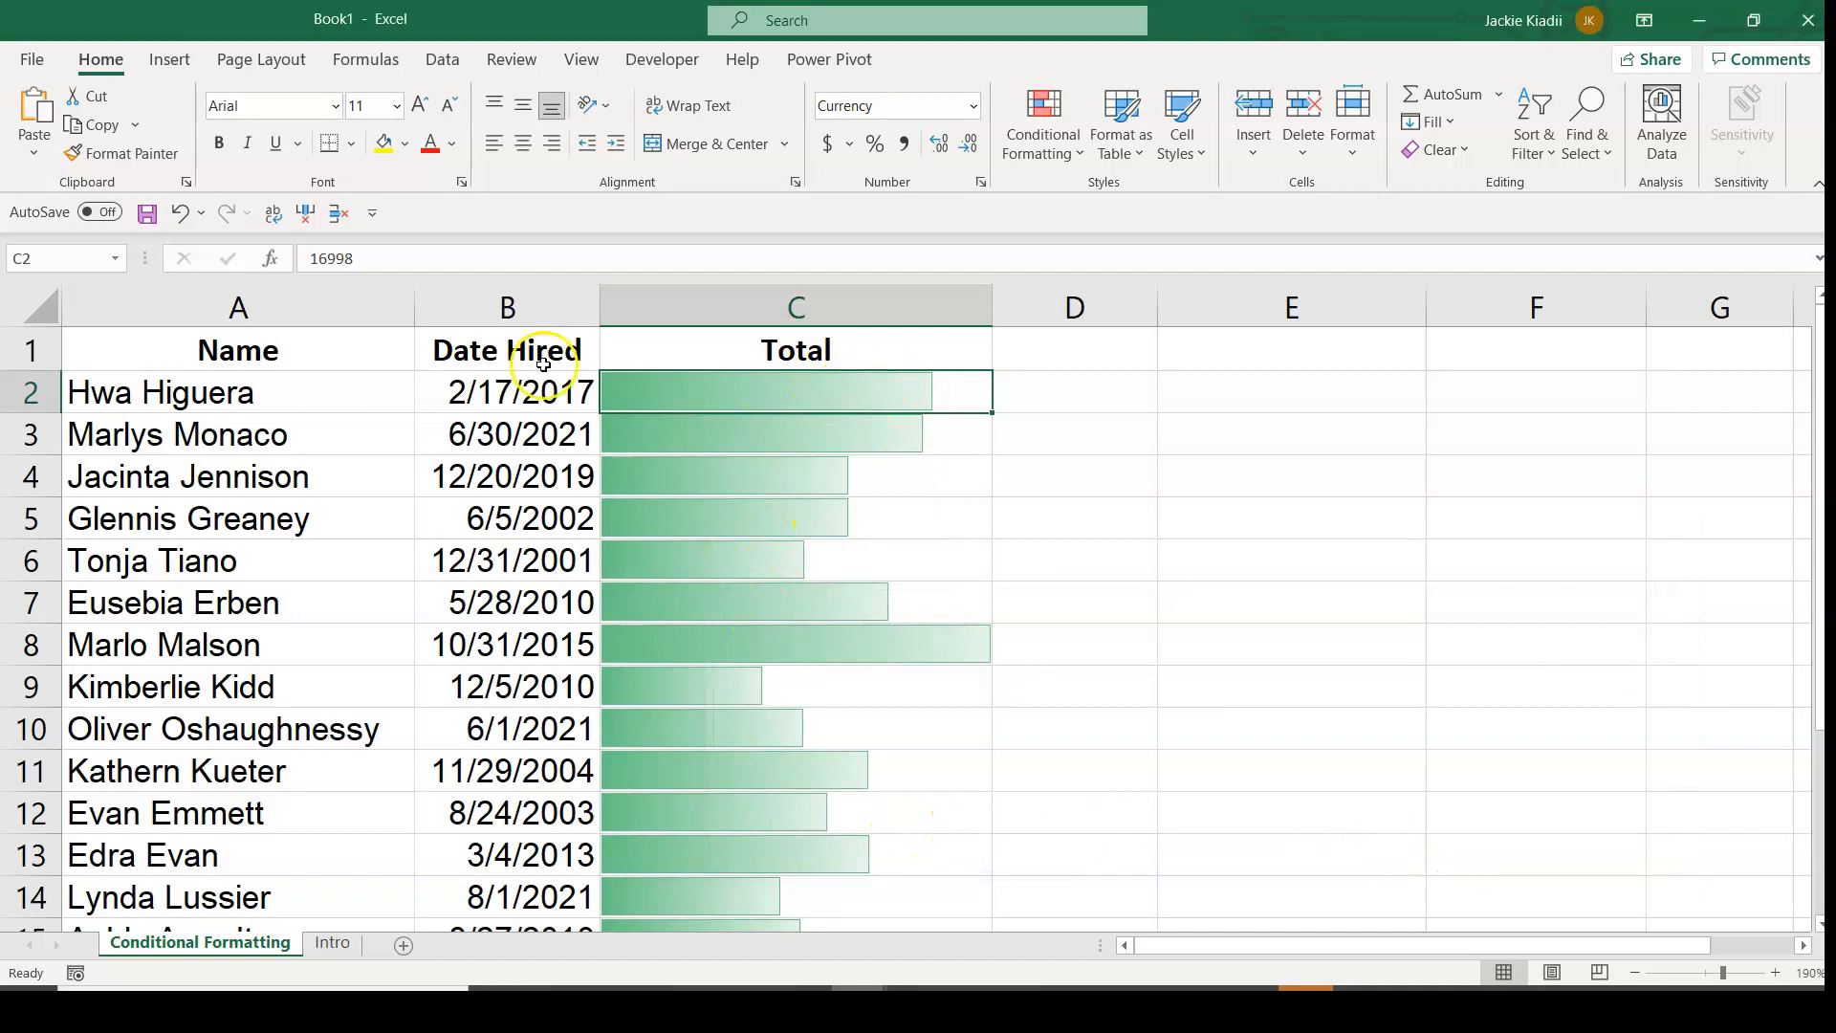
Hide the Date Hired column so the Total column sits directly beside the Name column.
click(507, 308)
right_click(507, 311)
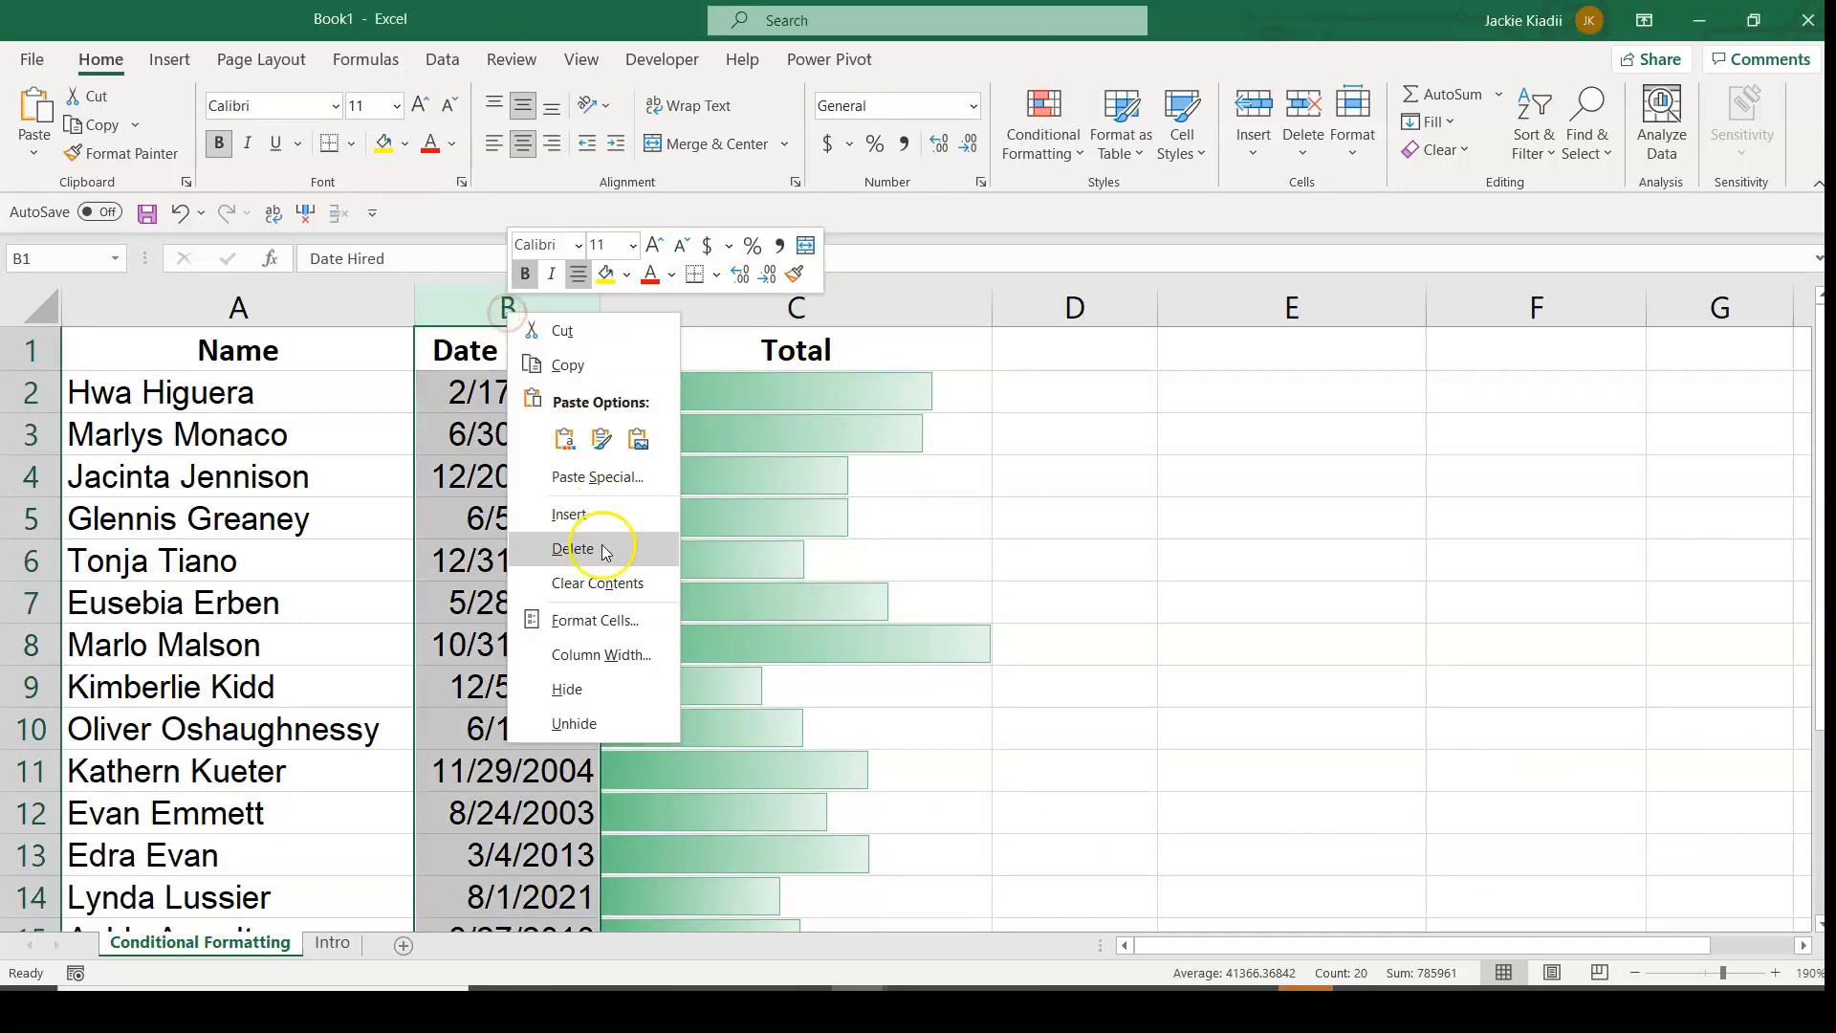
click(615, 688)
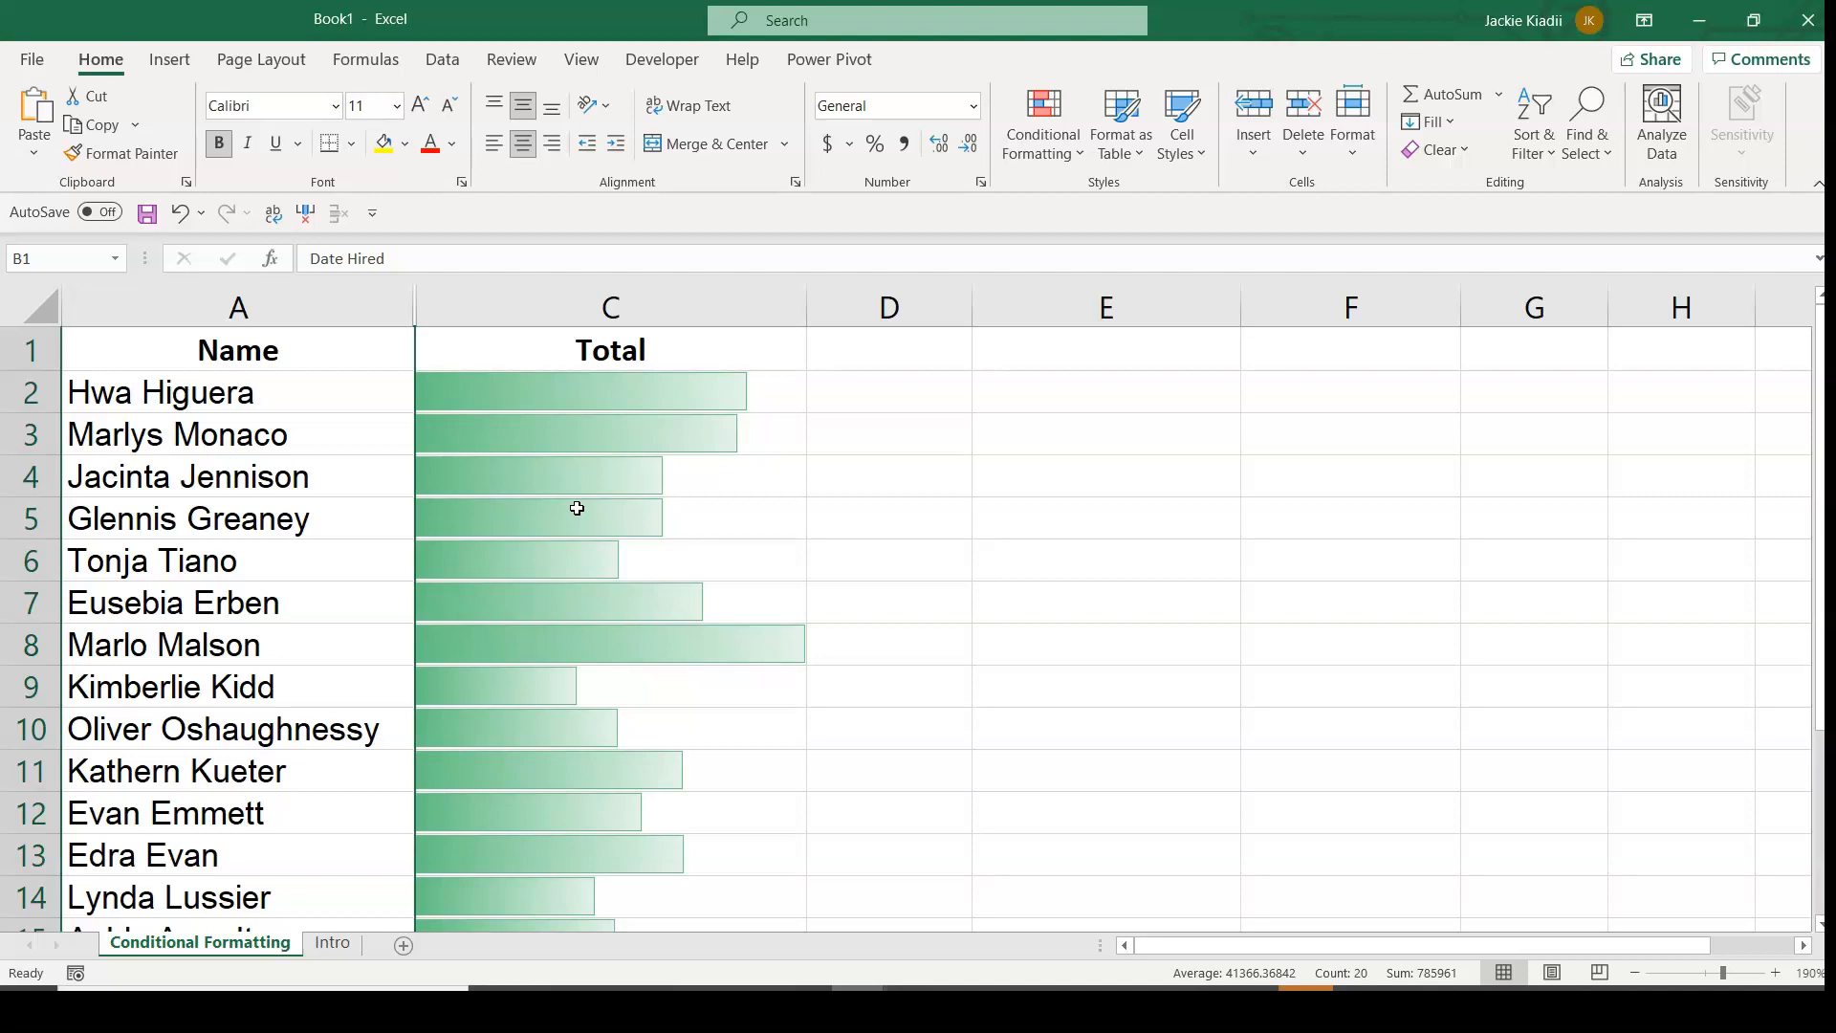
Turn off the gridlines on the Conditional Formatting worksheet.
click(585, 59)
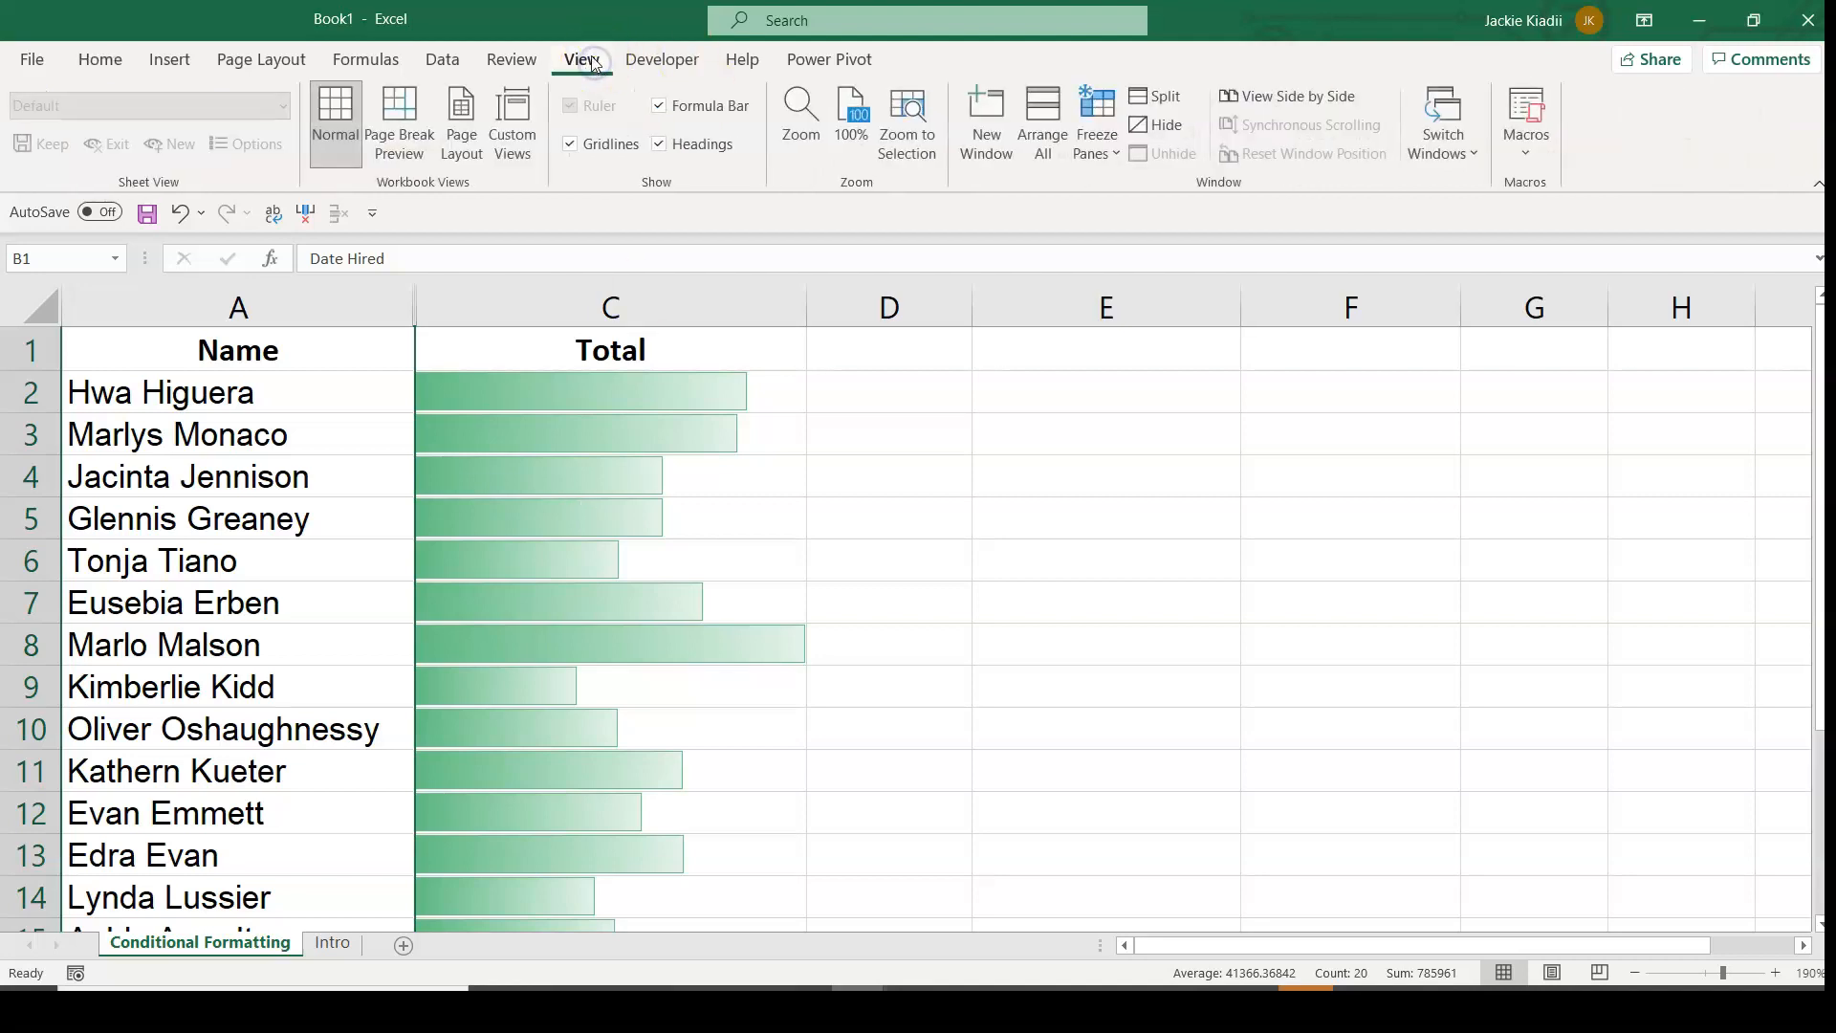
click(569, 144)
click(963, 422)
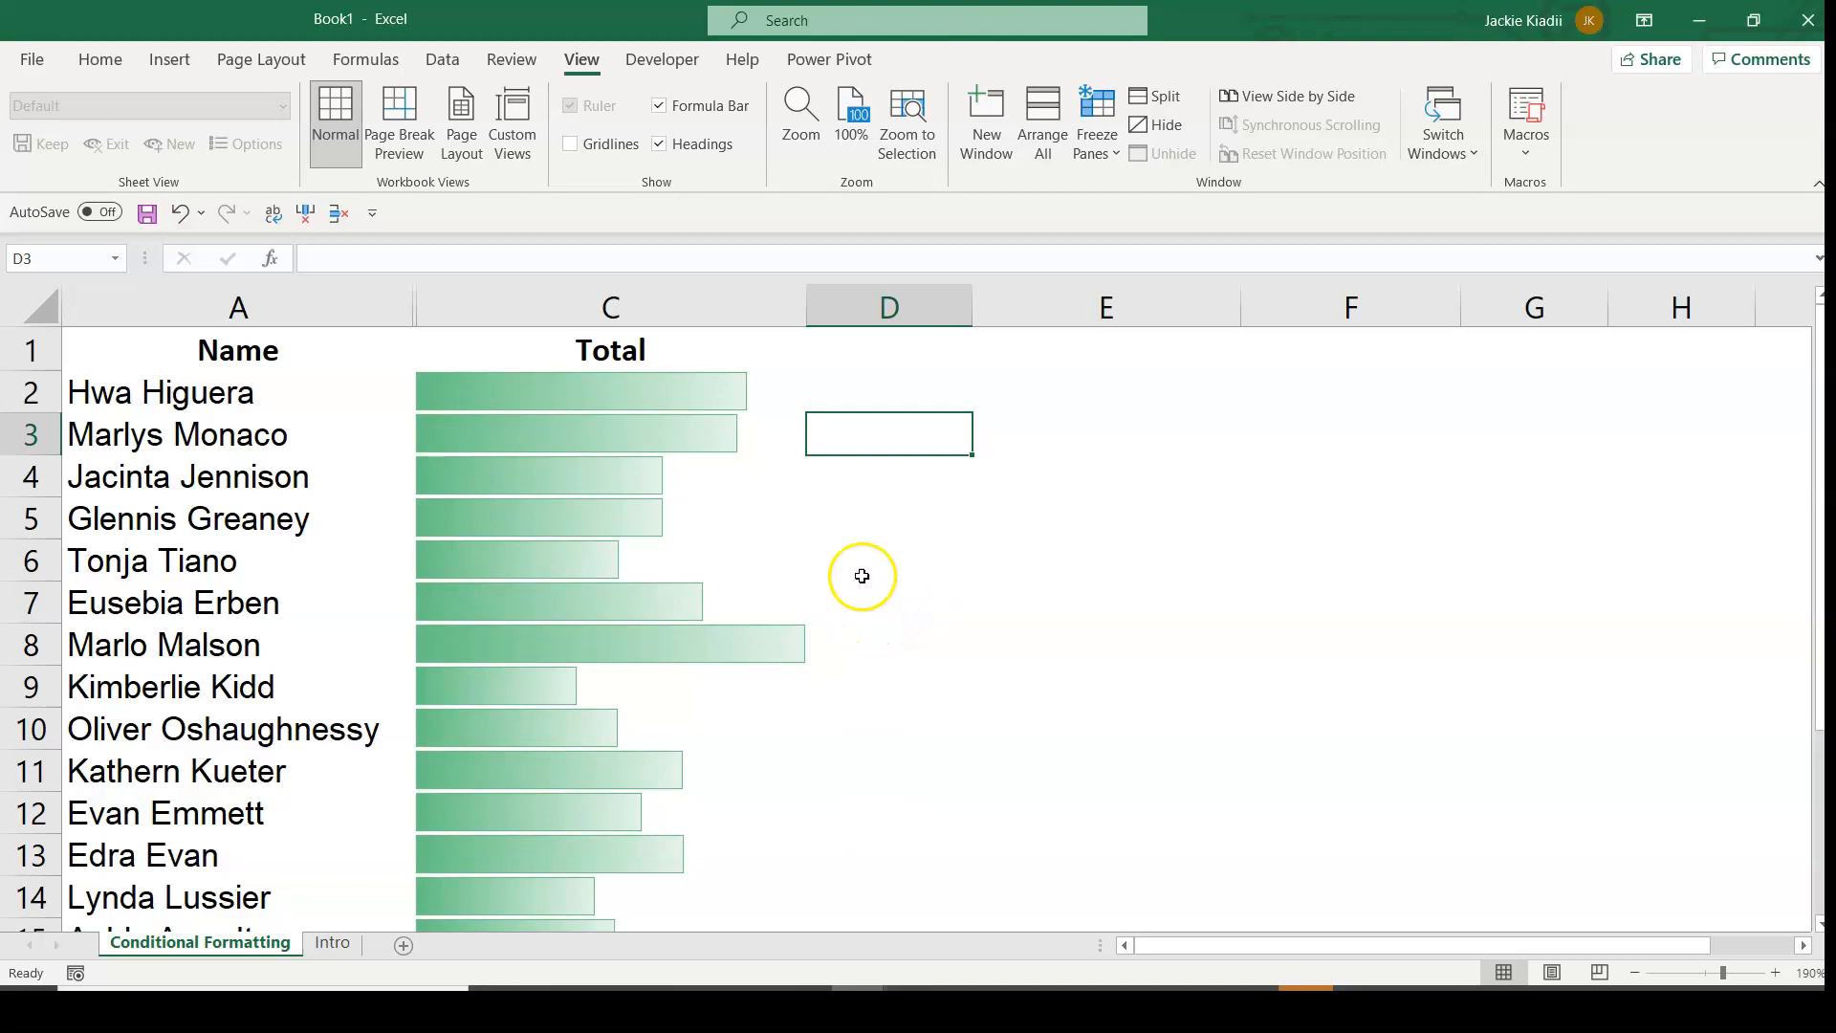
Clear the conditional formatting rules from the entire sheet.
click(618, 390)
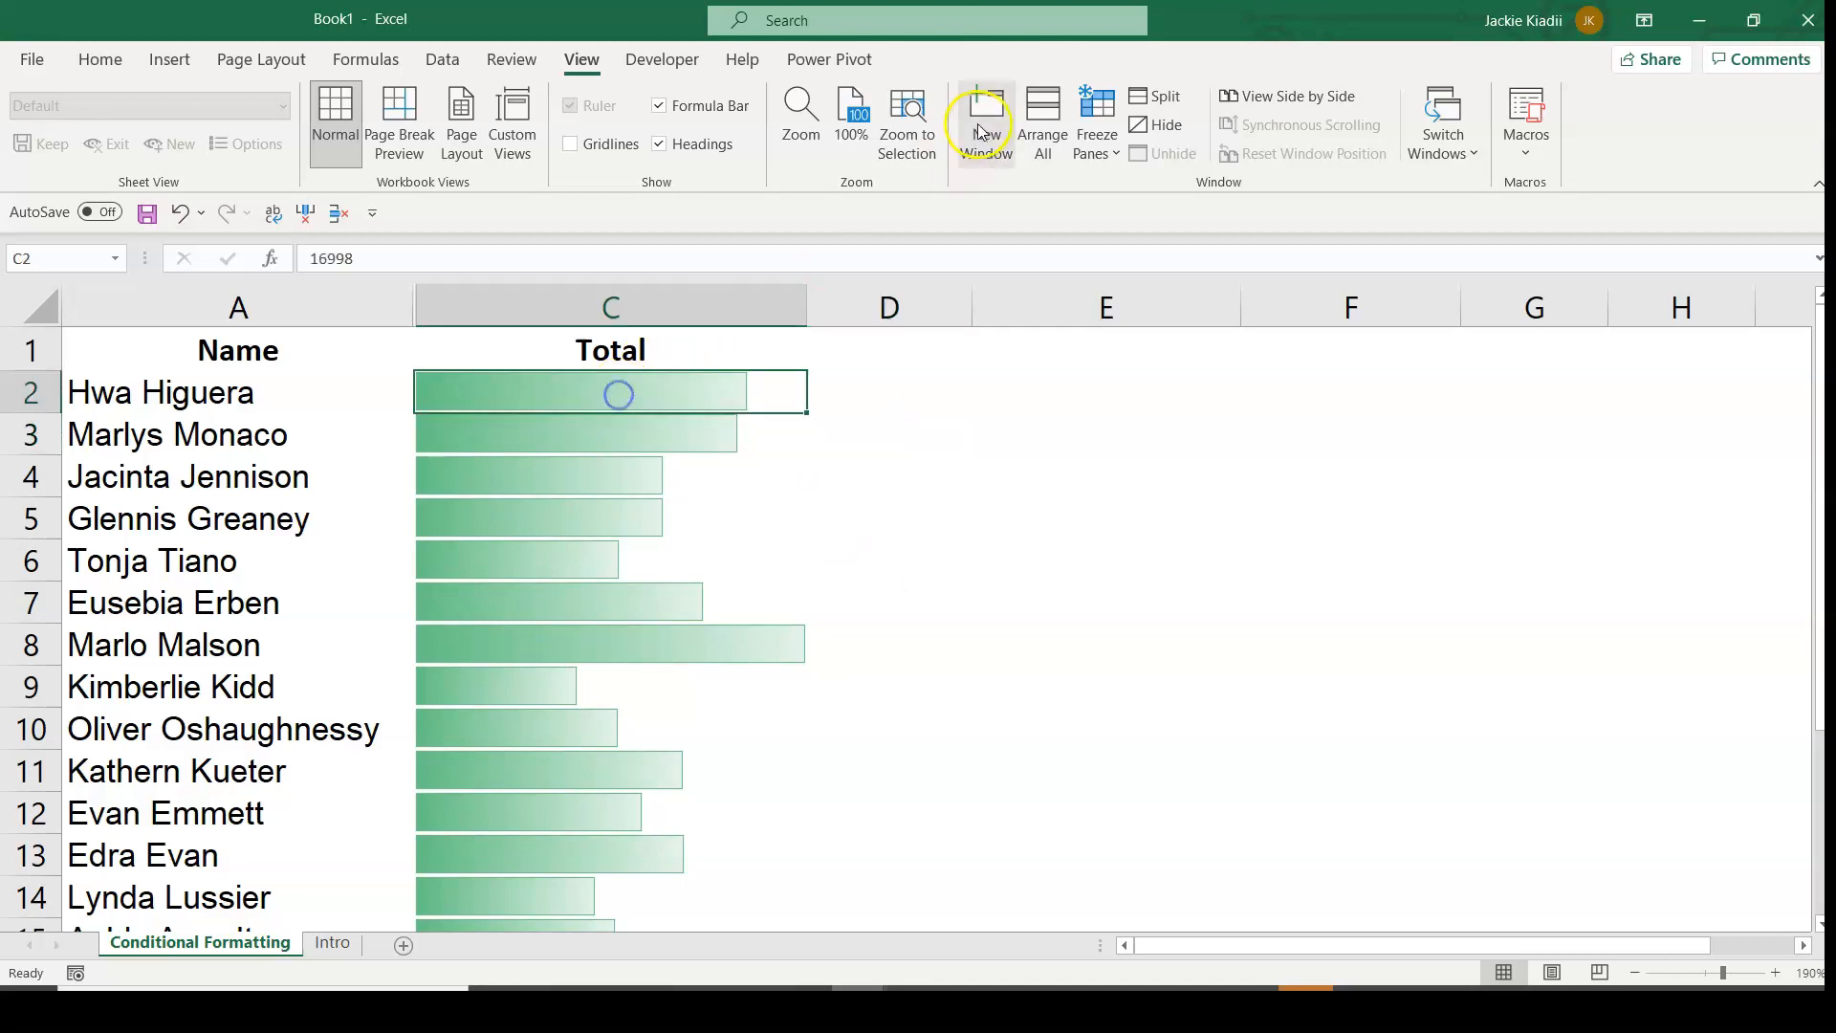
click(100, 61)
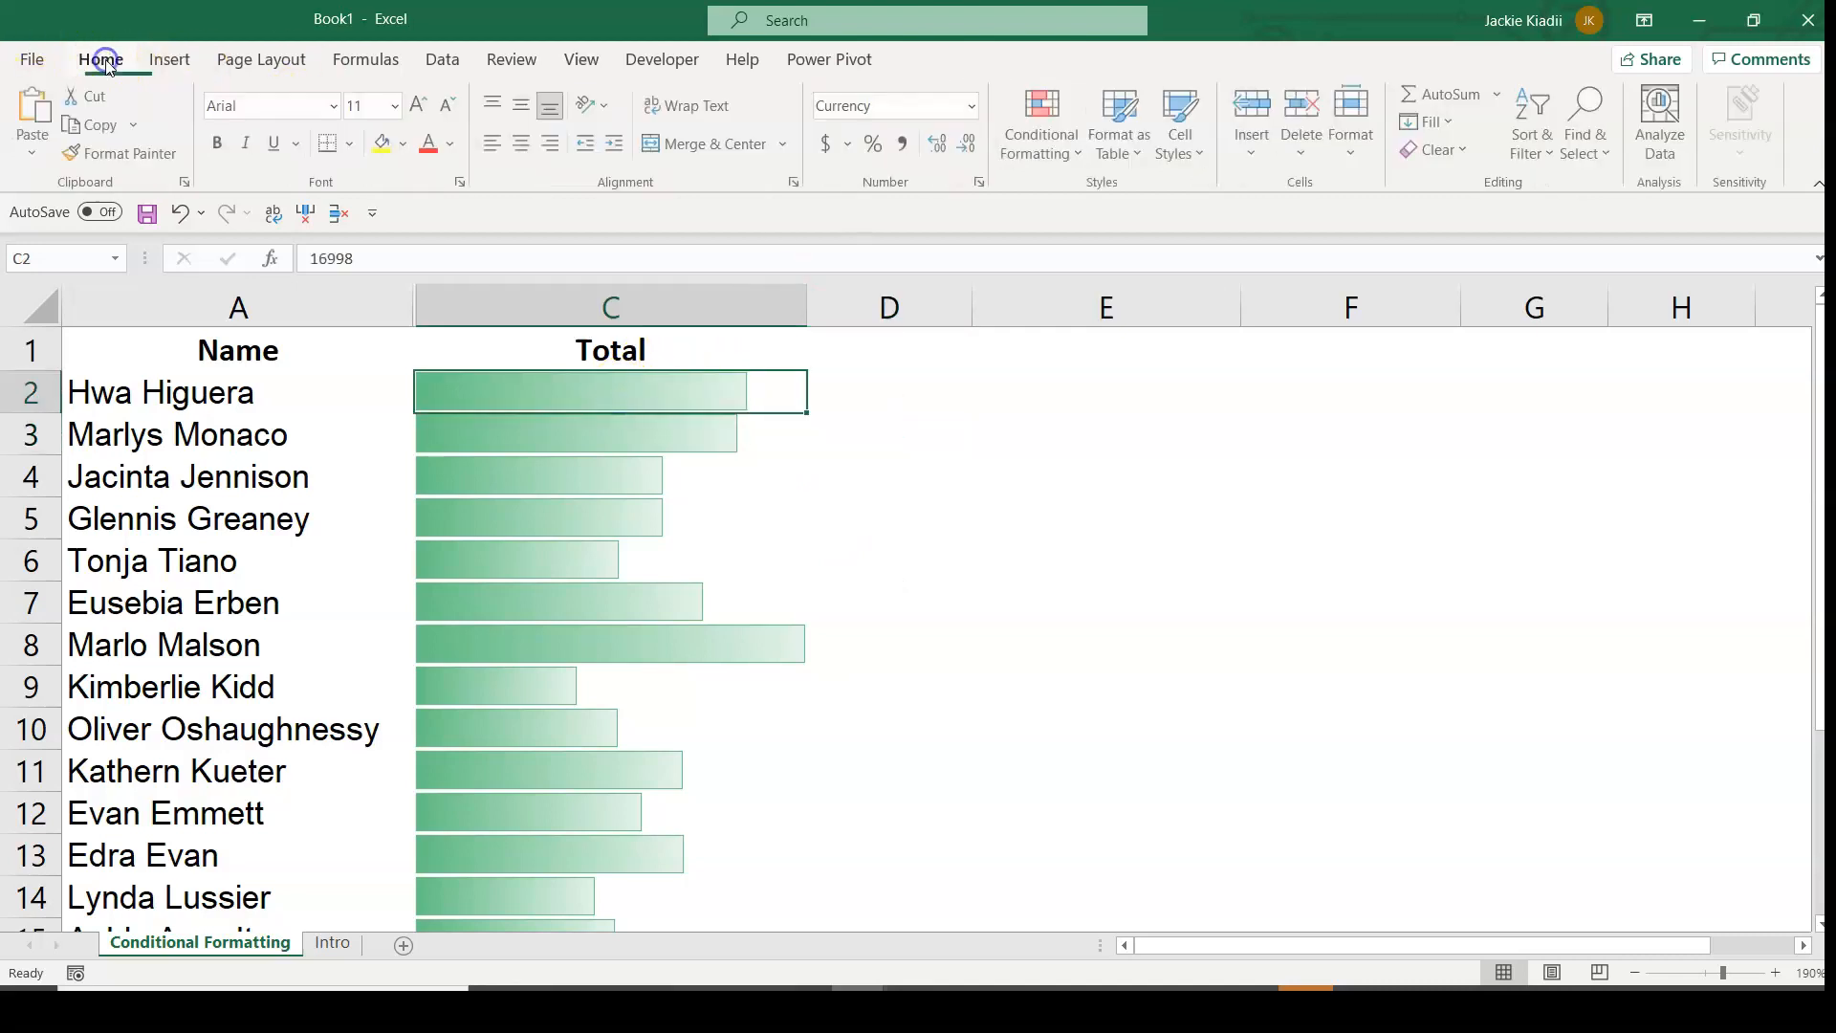
click(1014, 146)
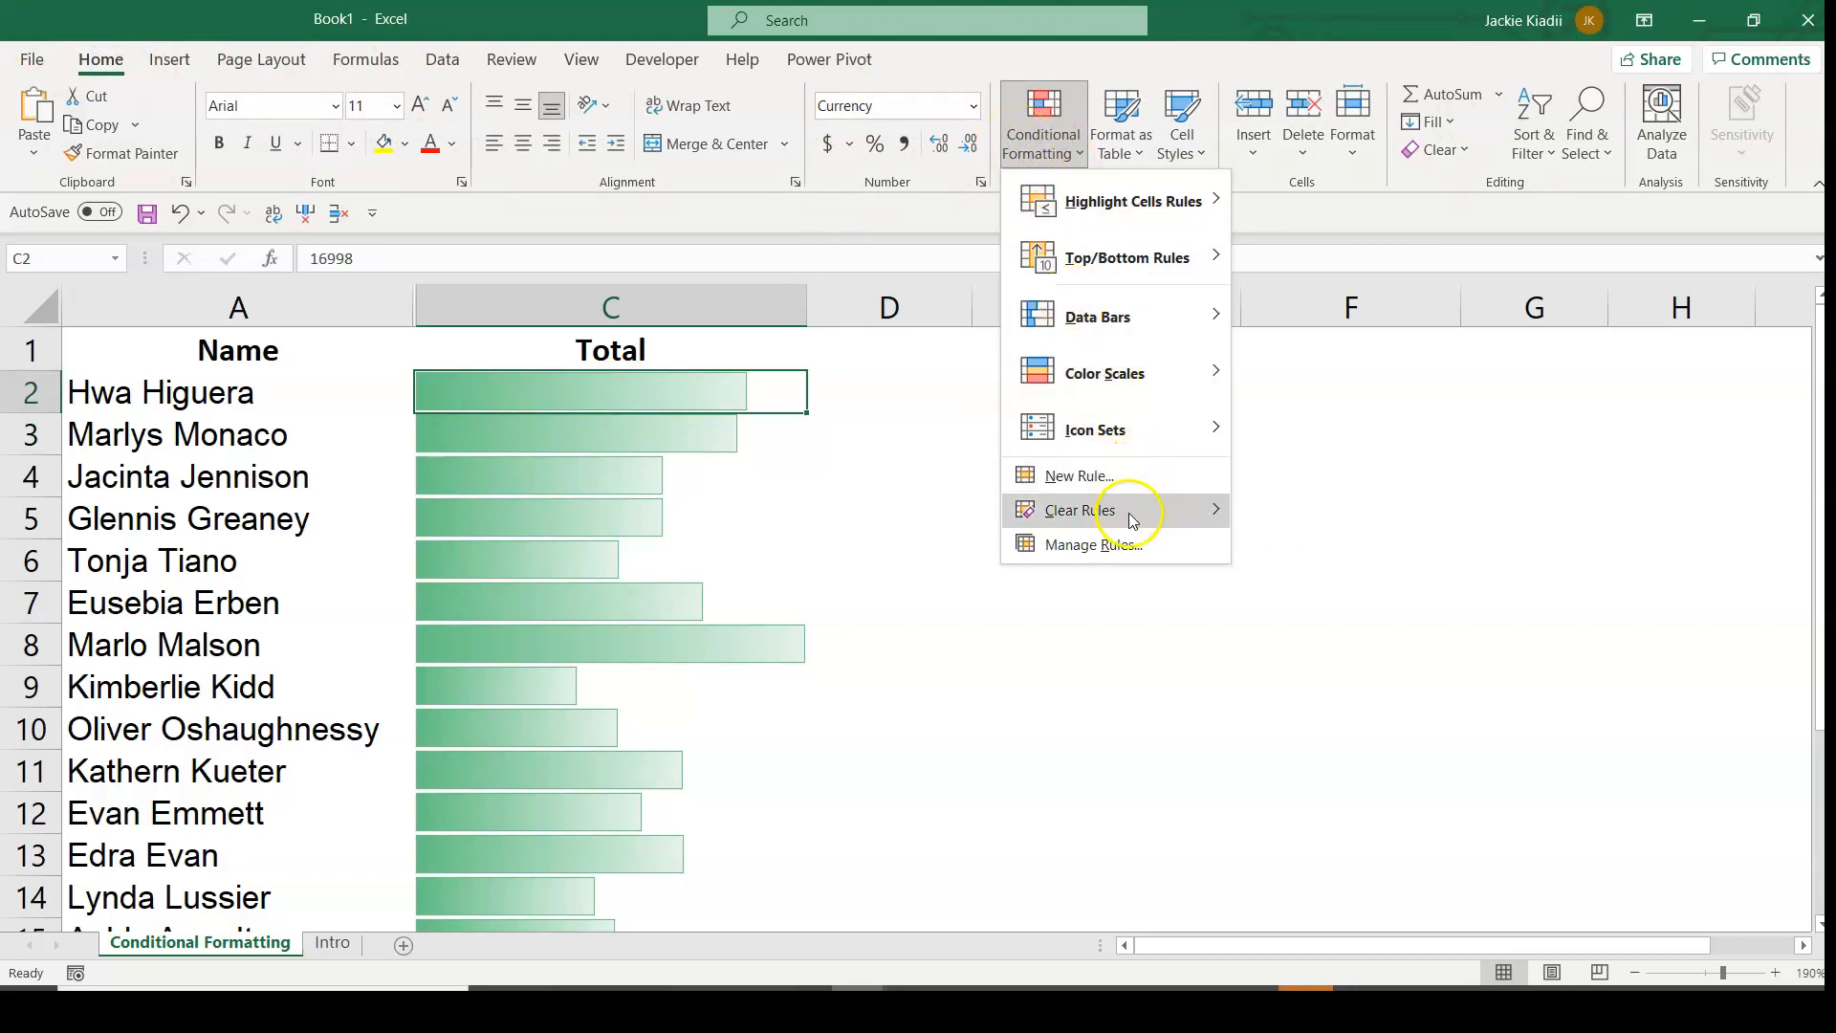
mouse_move(1138, 518)
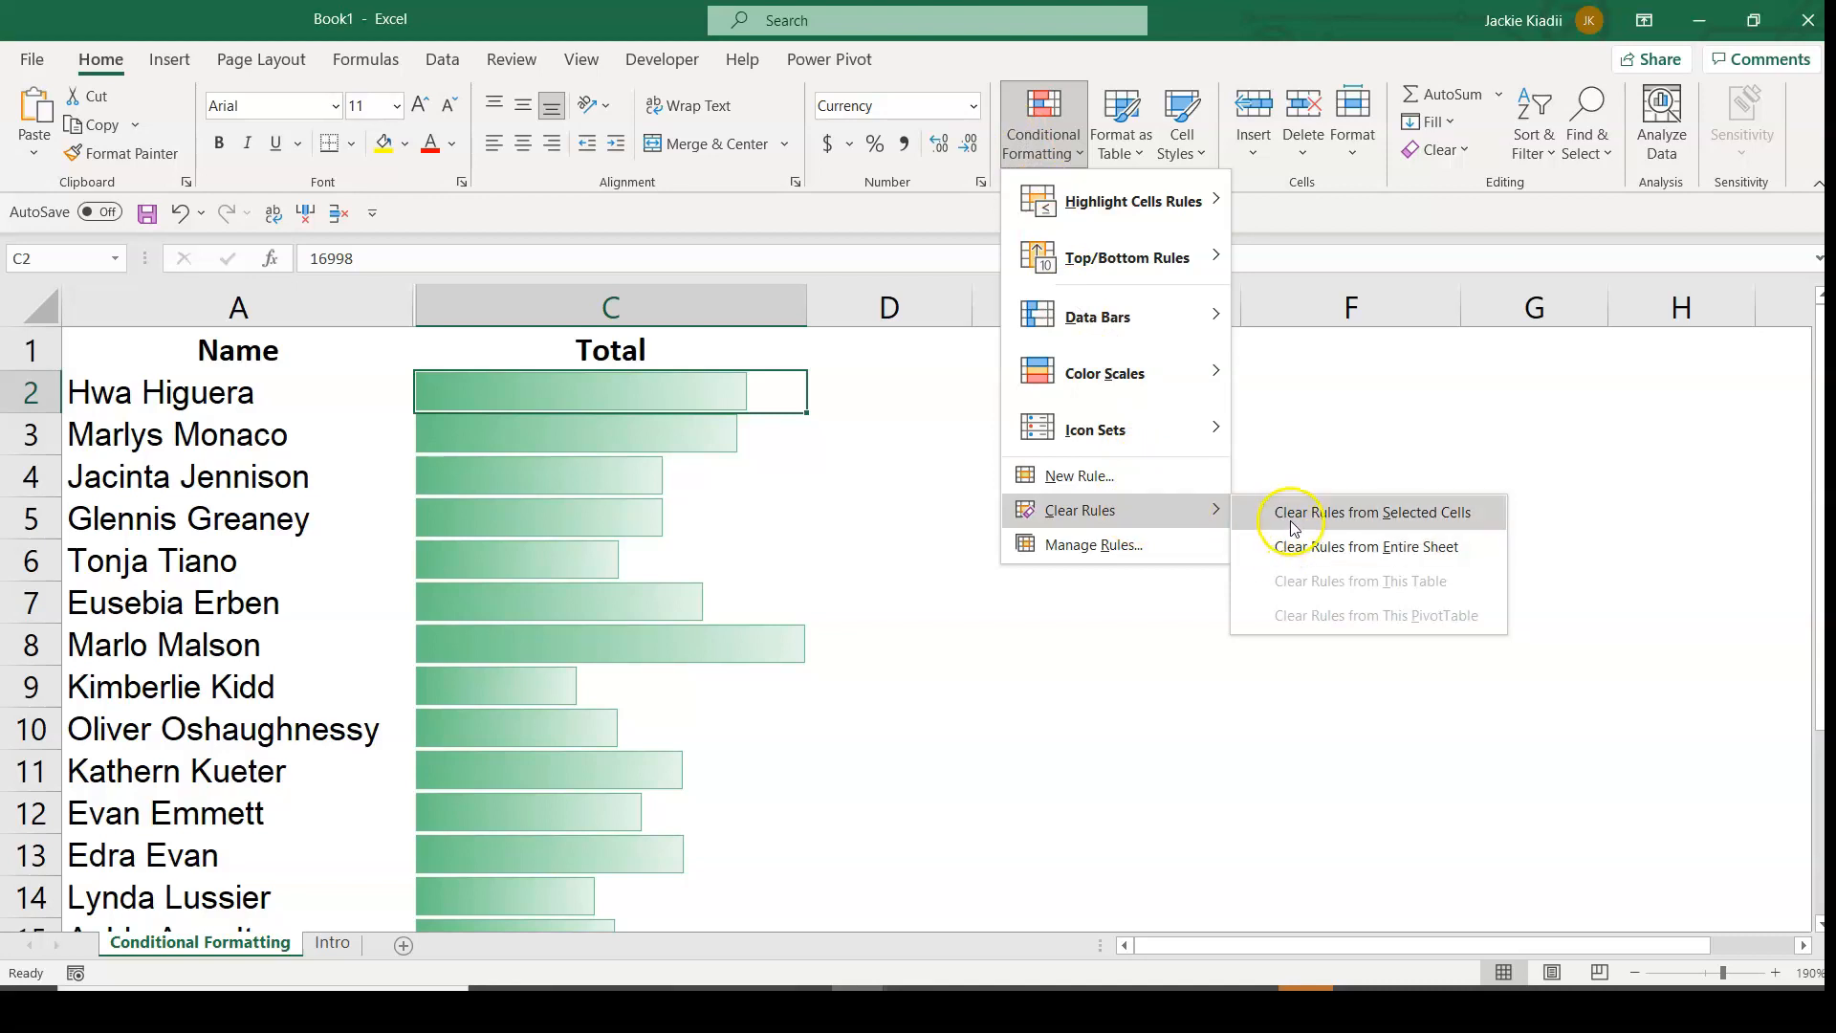
click(1290, 552)
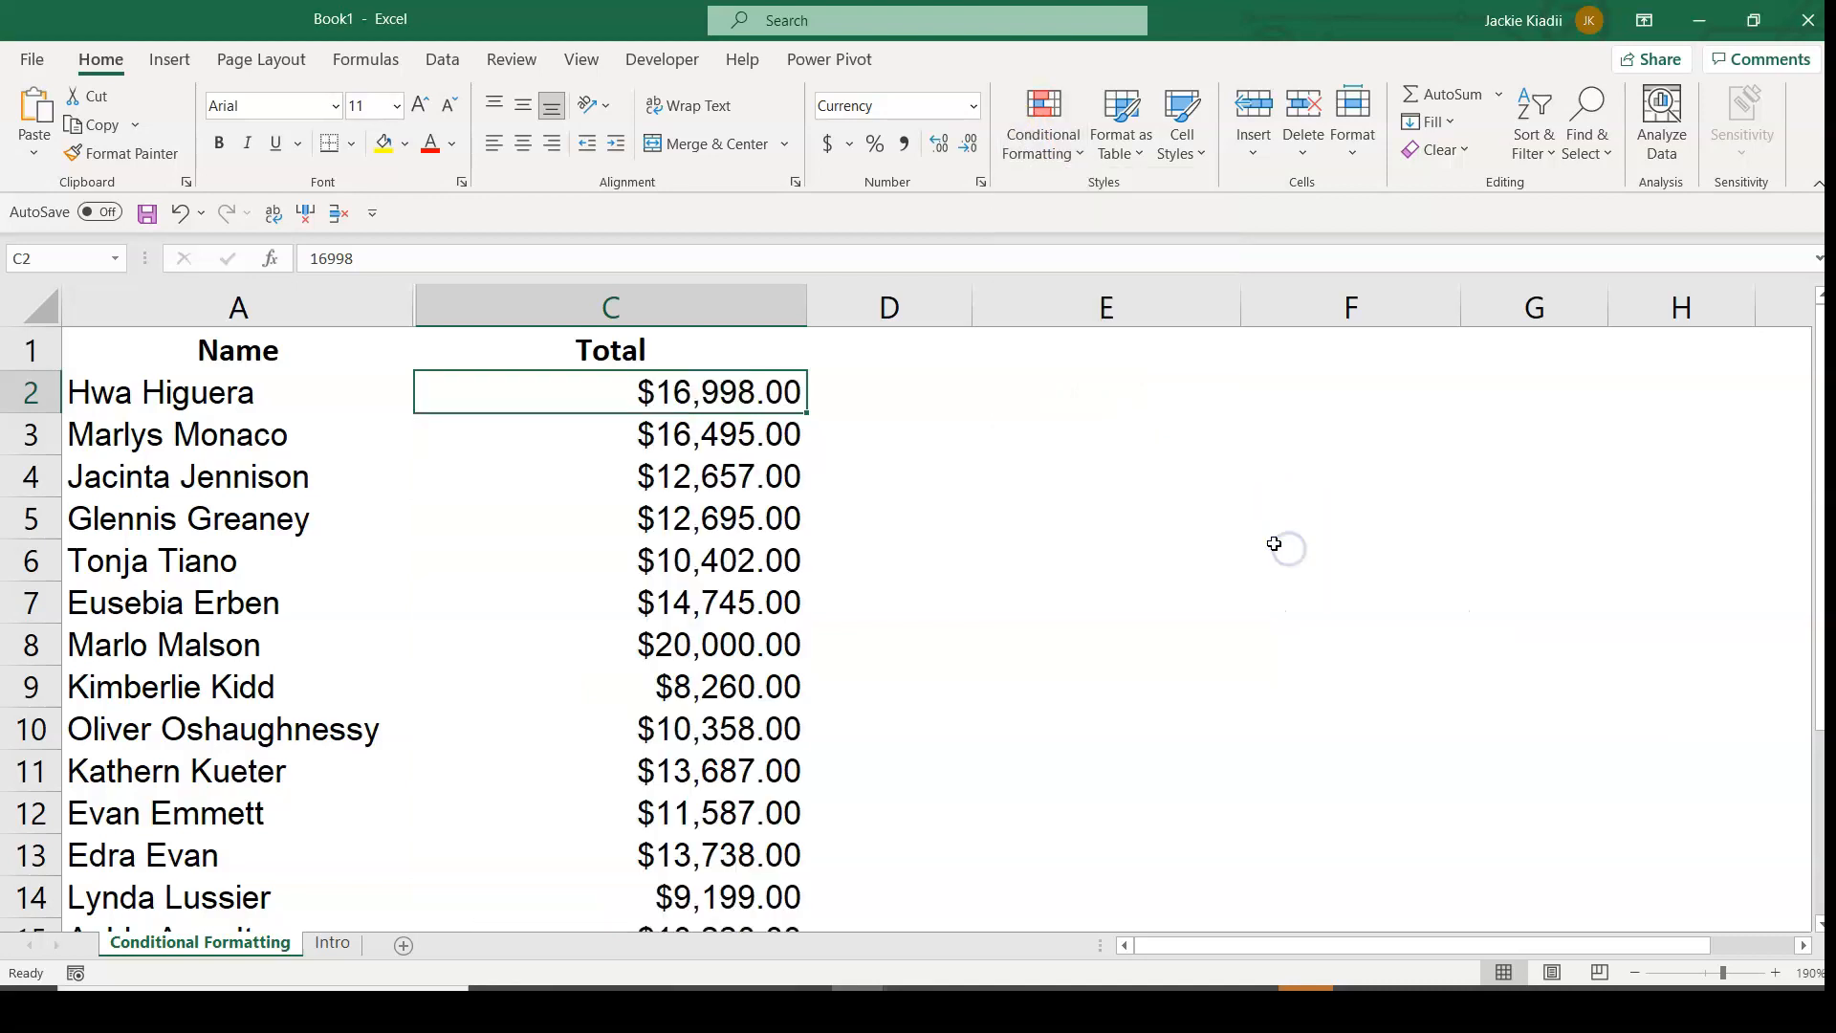
AutoFit the Total column to its contents and widen the empty column D beside it.
click(713, 486)
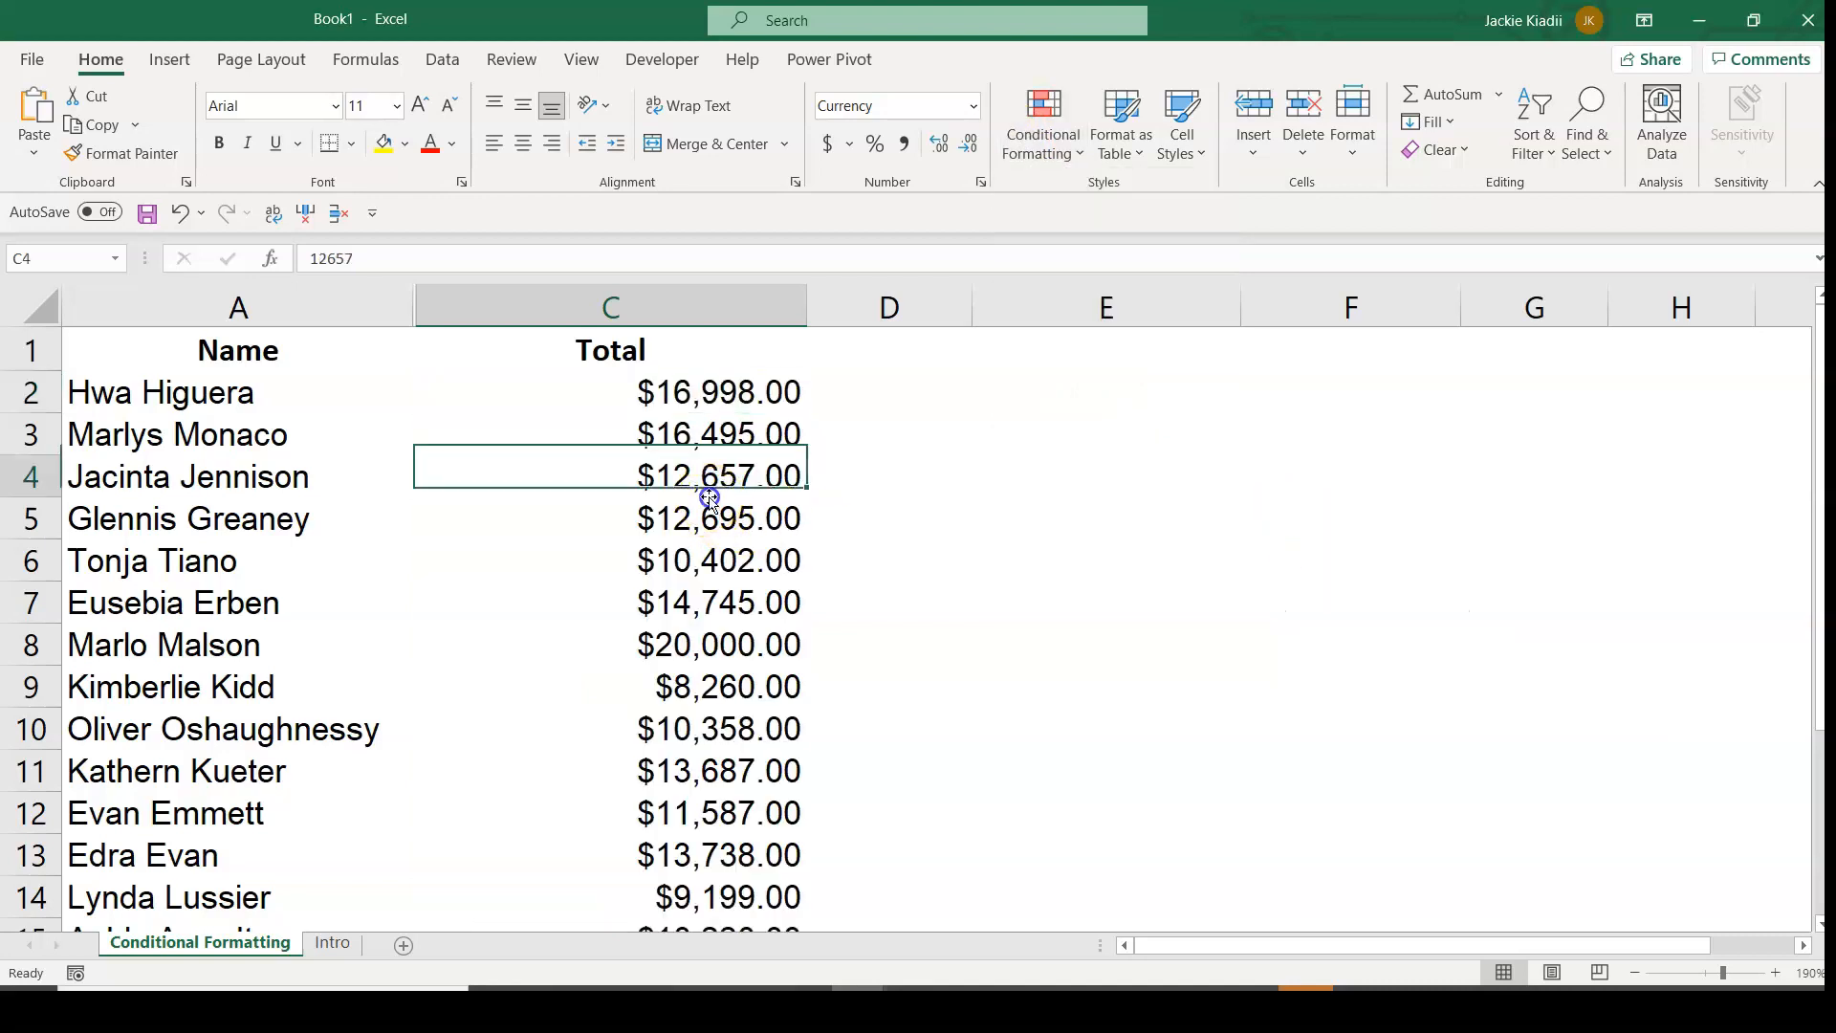
double_click(803, 301)
click(695, 389)
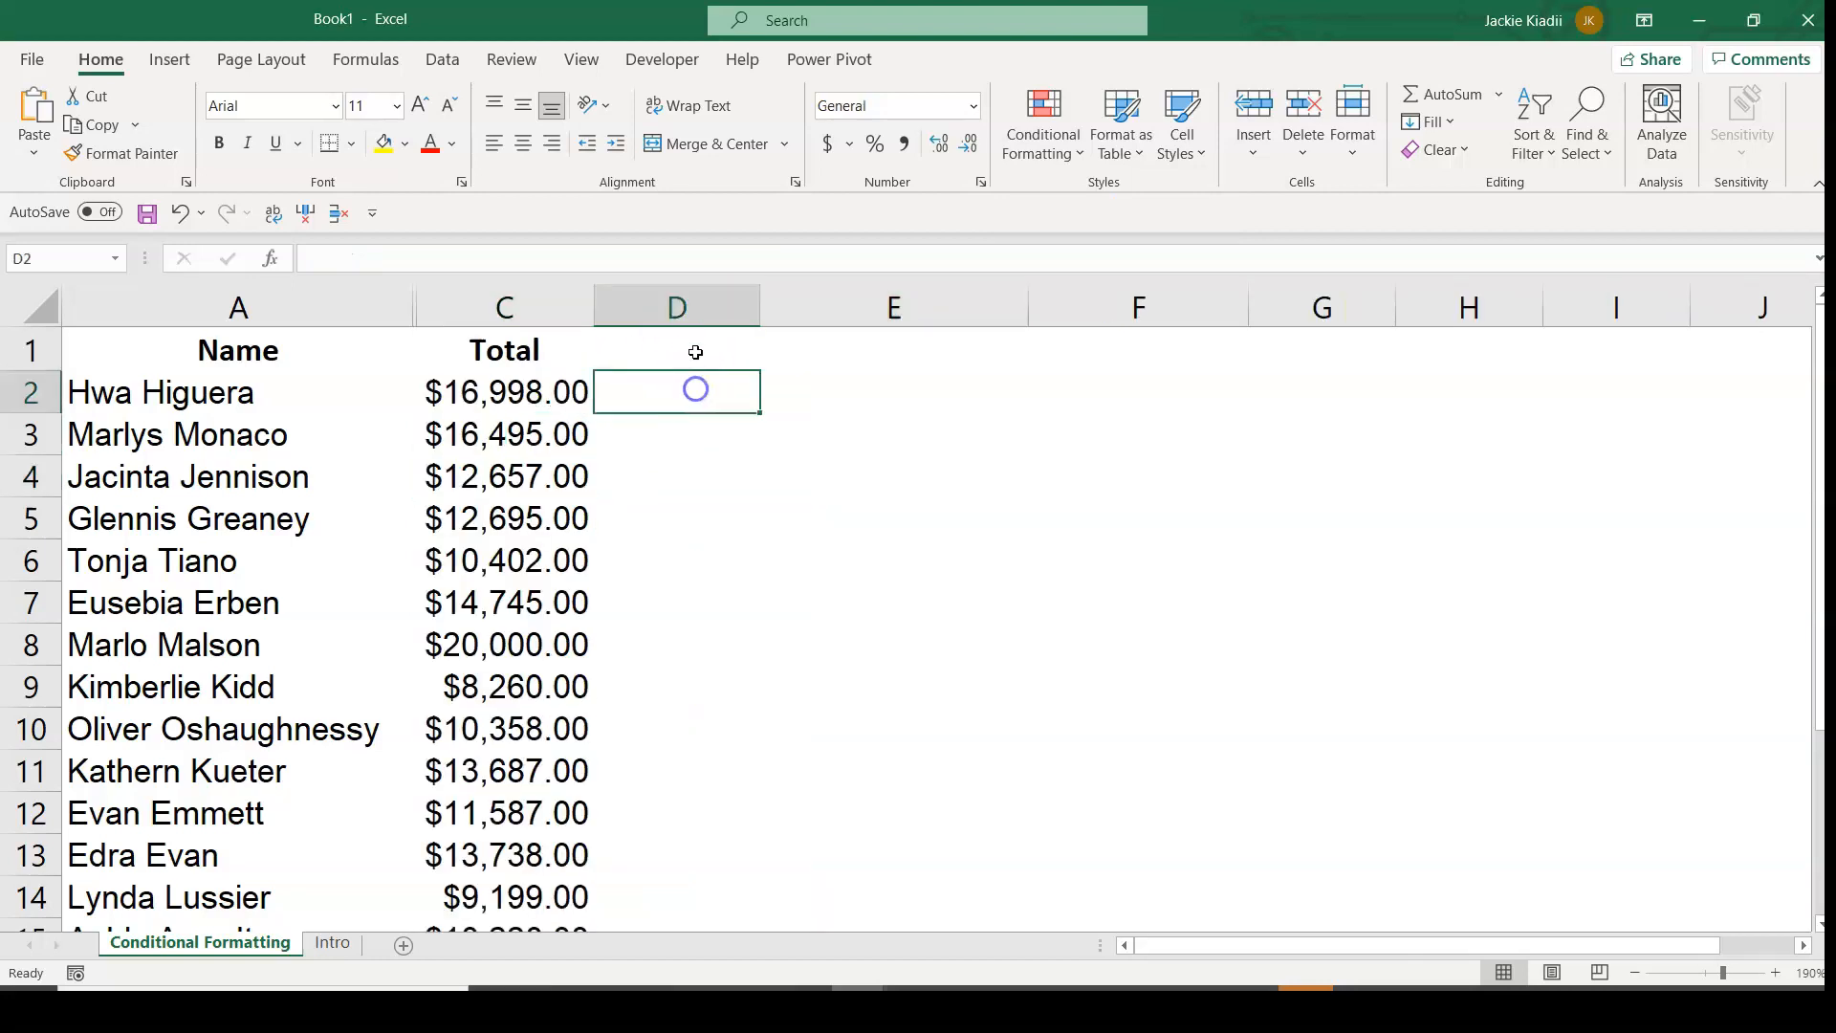
click(696, 350)
drag(758, 314, 872, 315)
click(647, 306)
Enter the header Bars in cell D1.
click(750, 346)
text(Barr)
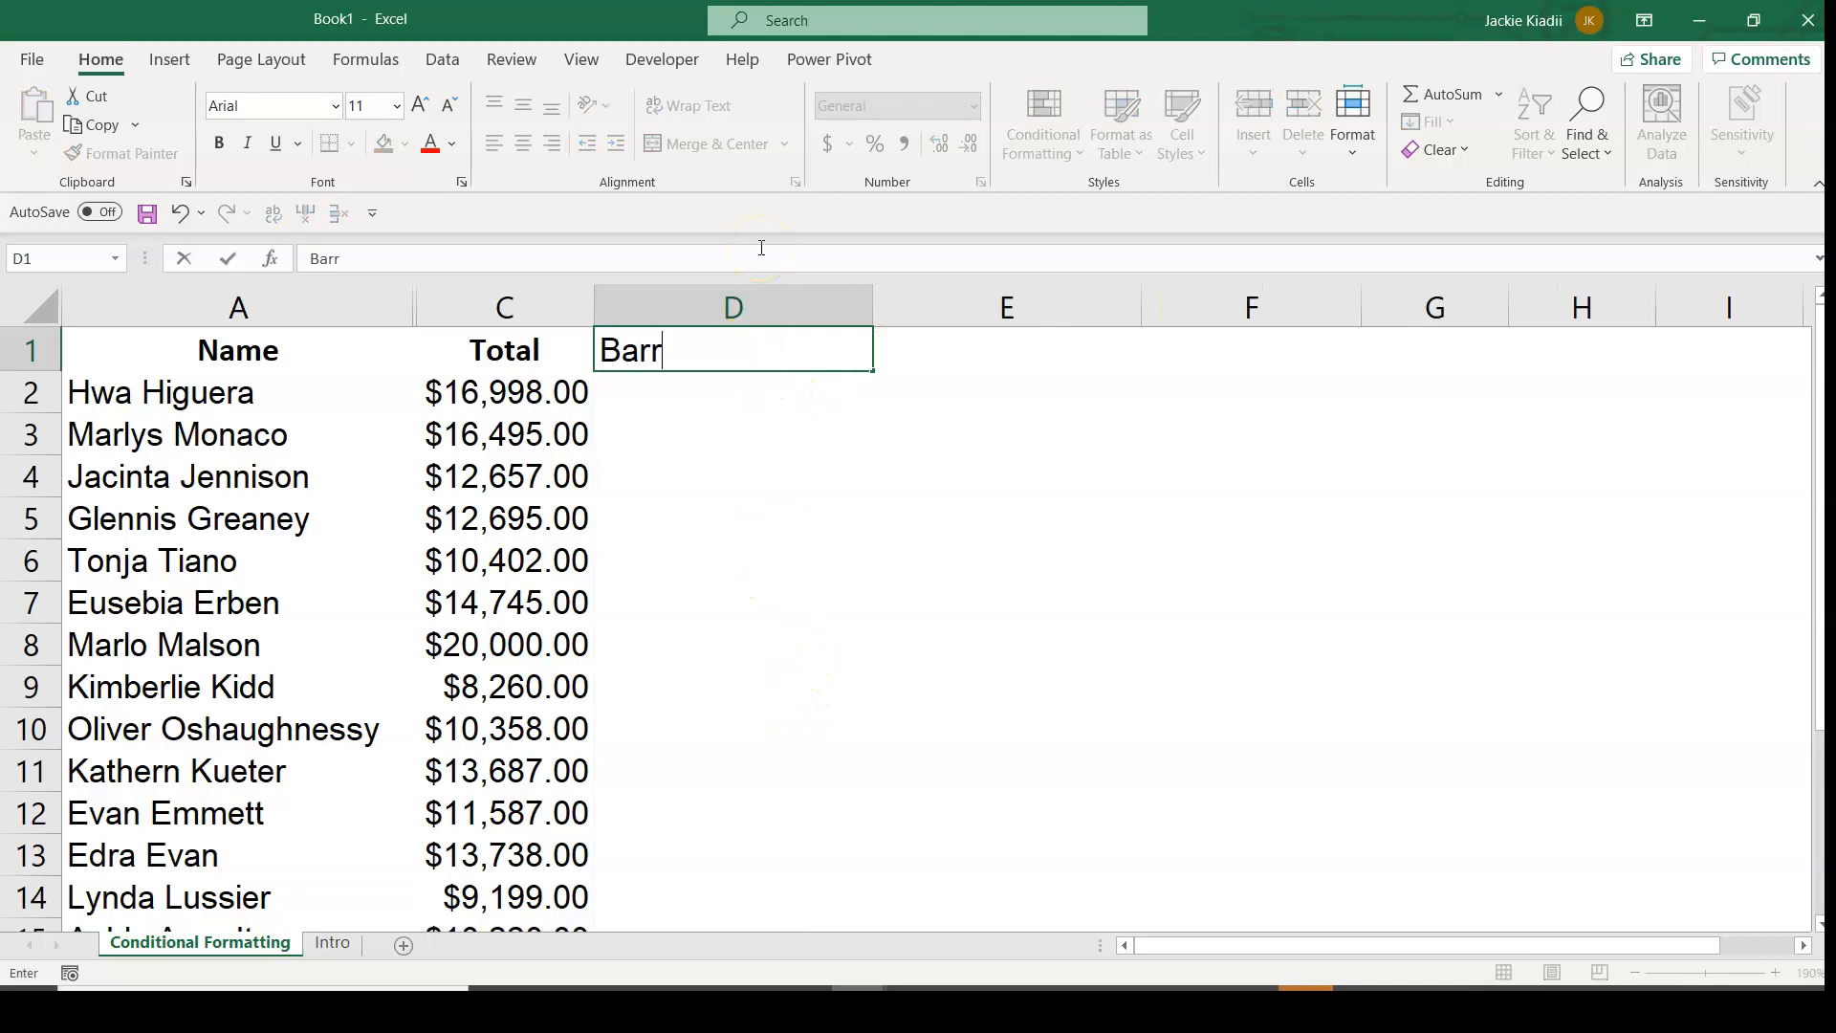
key(Return)
key(Up)
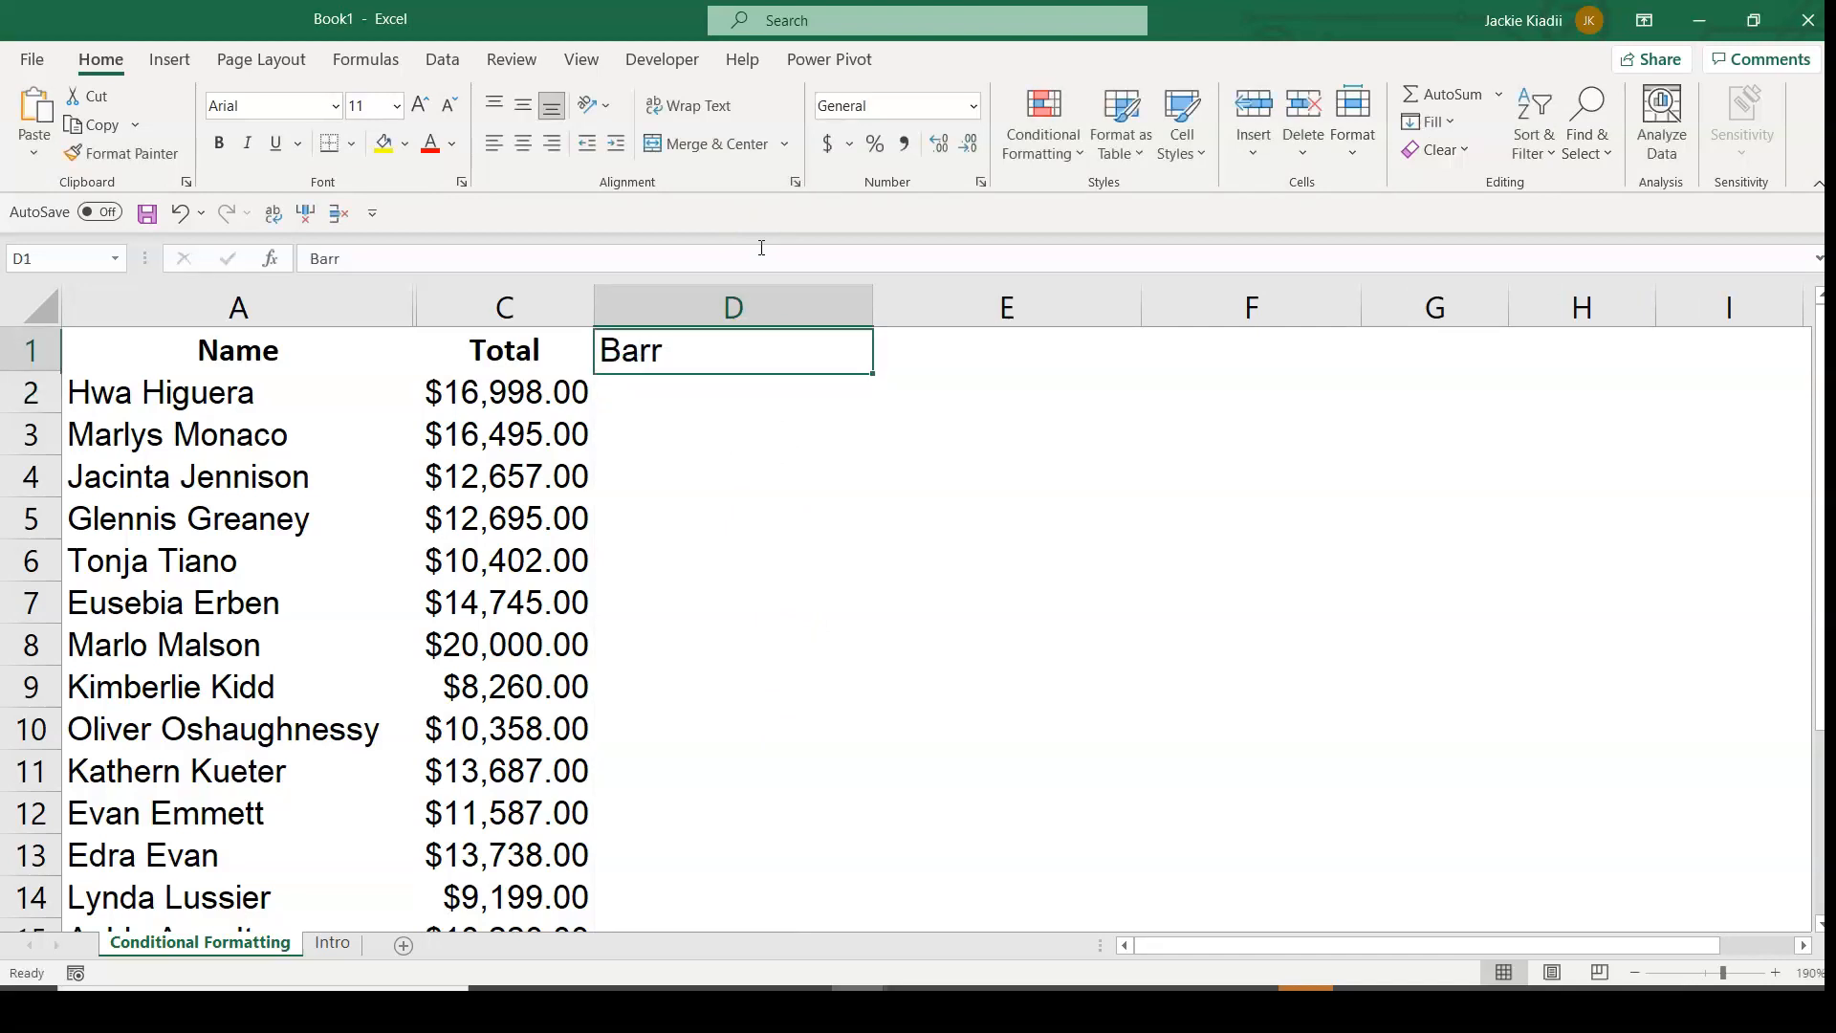
text(Ba)
key(Return)
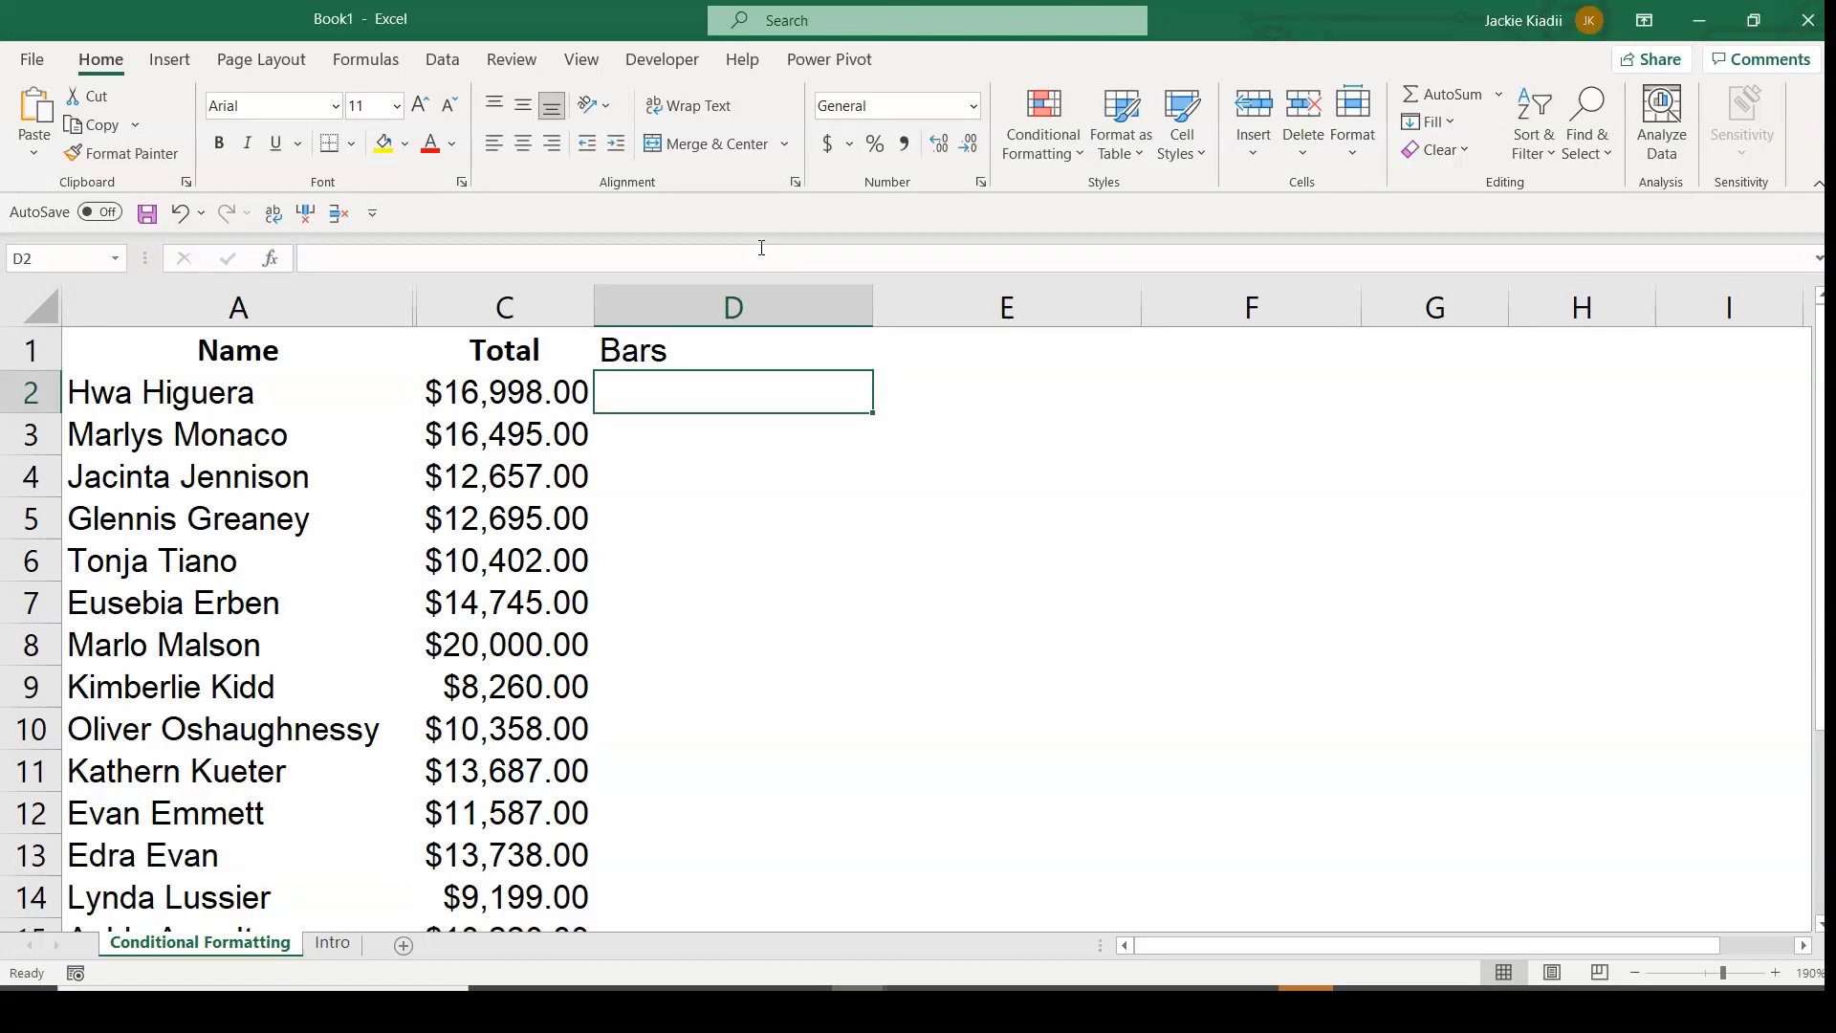
Enter the formula =C2 in cell D2 and fill it down the Bars column to row 20.
text(=)
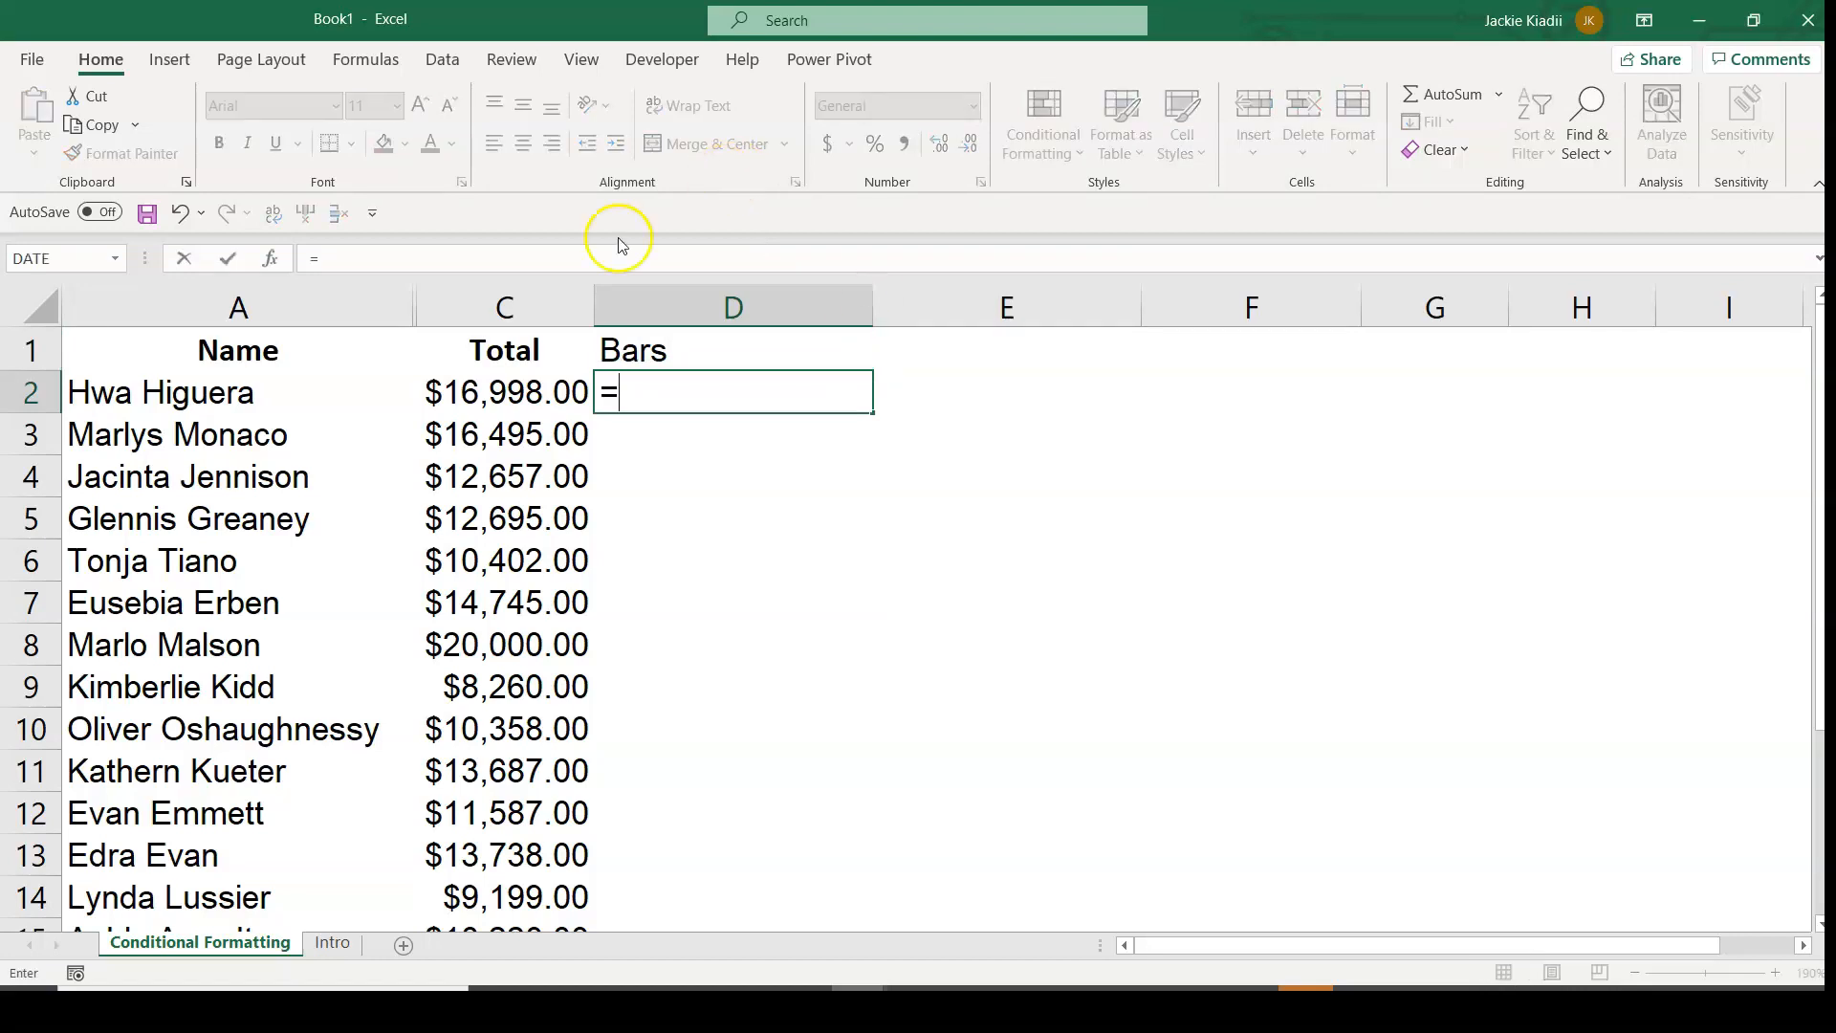
click(535, 395)
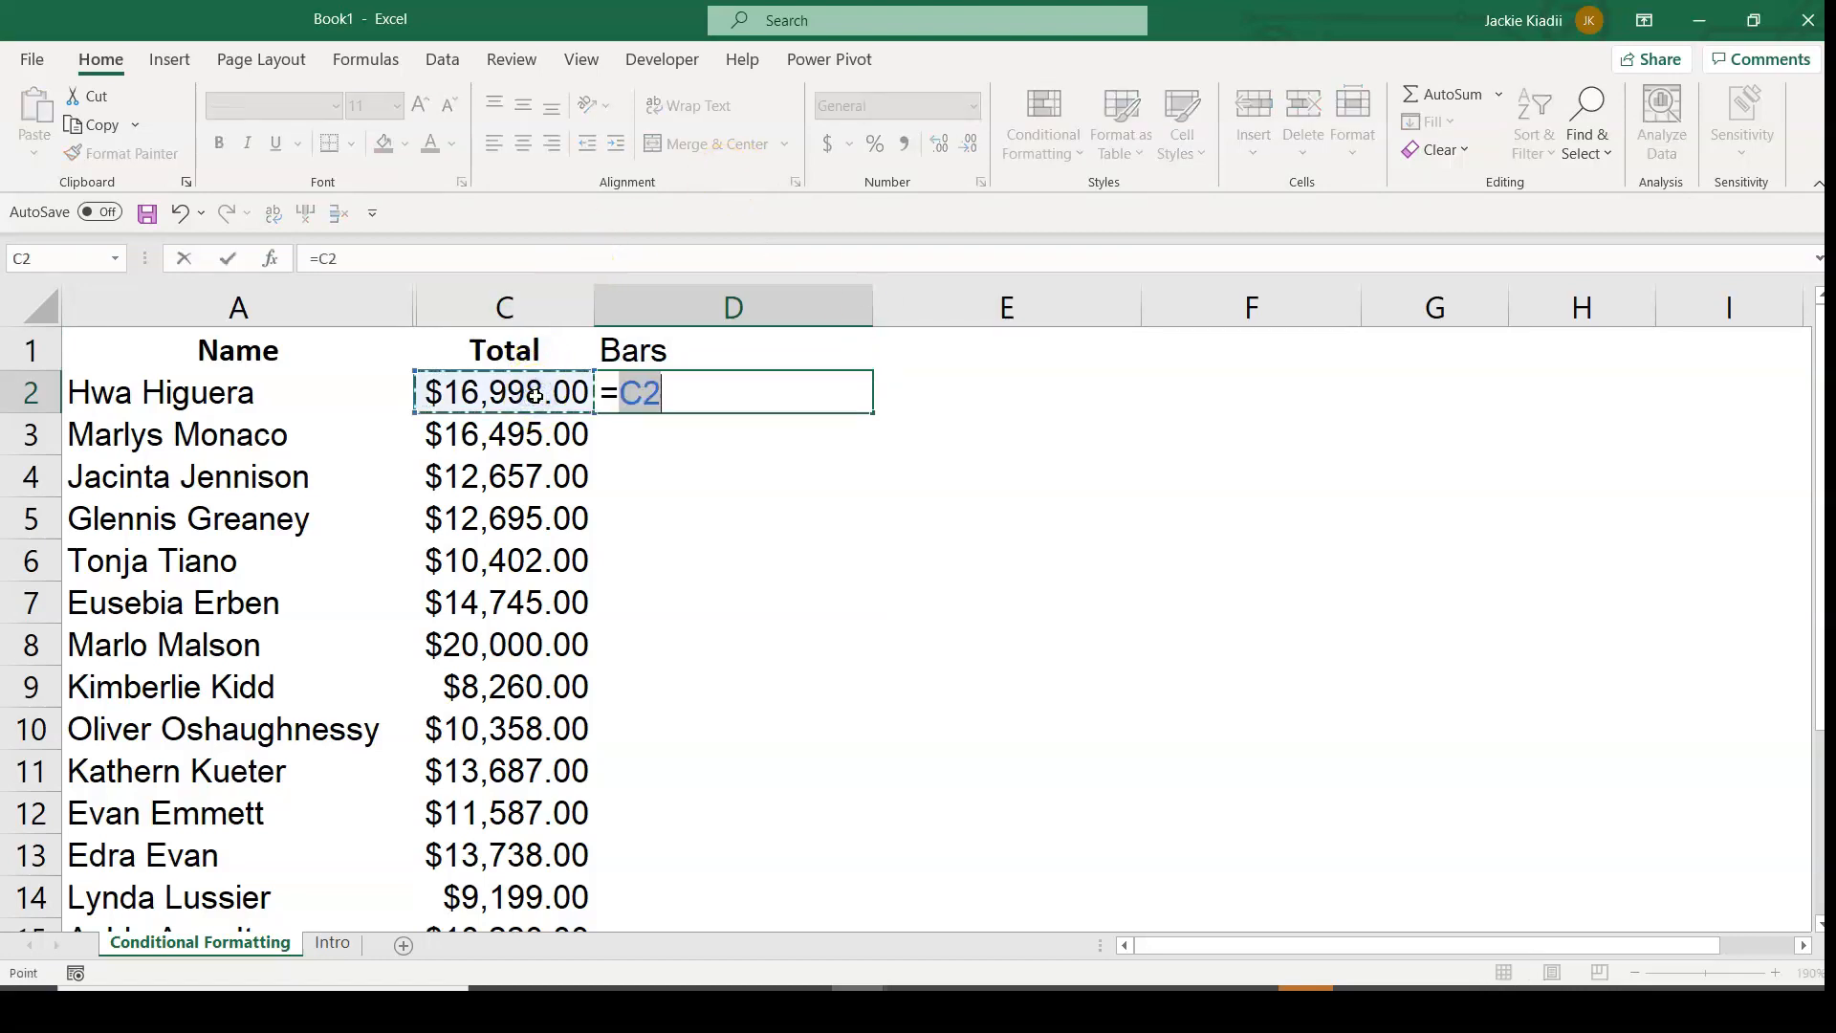
key(Return)
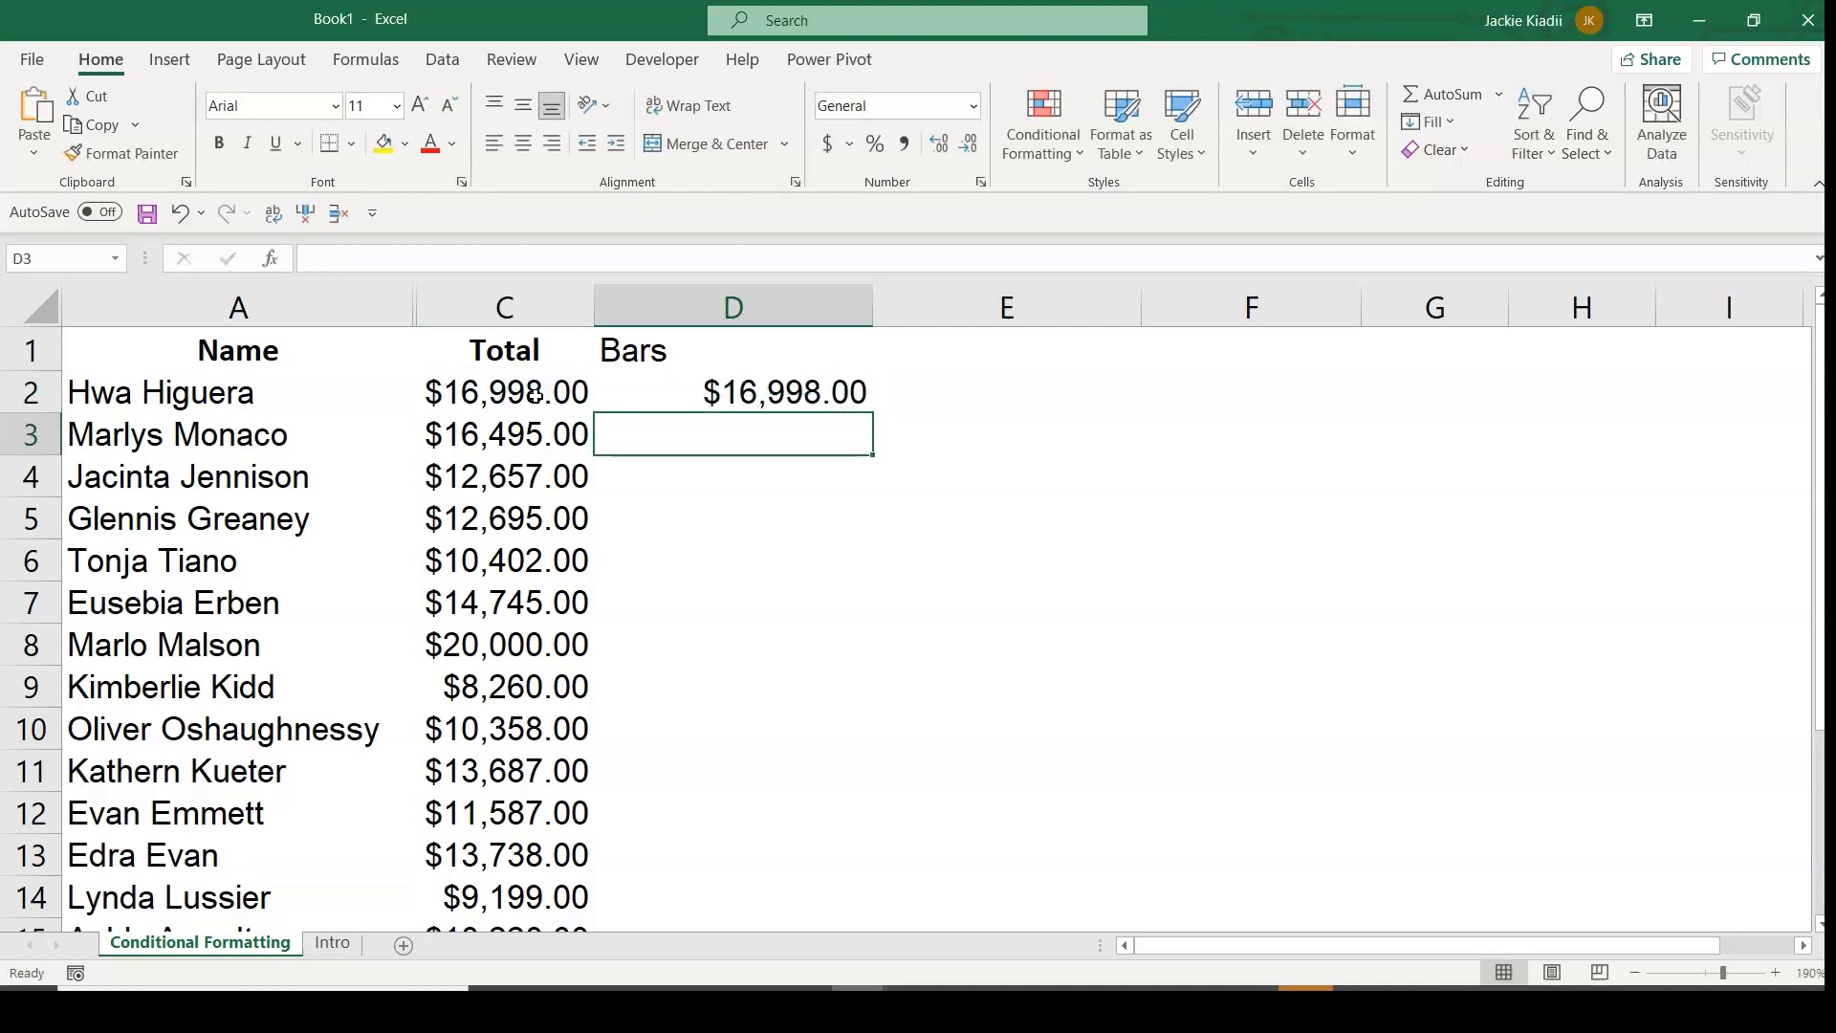
click(457, 382)
click(691, 402)
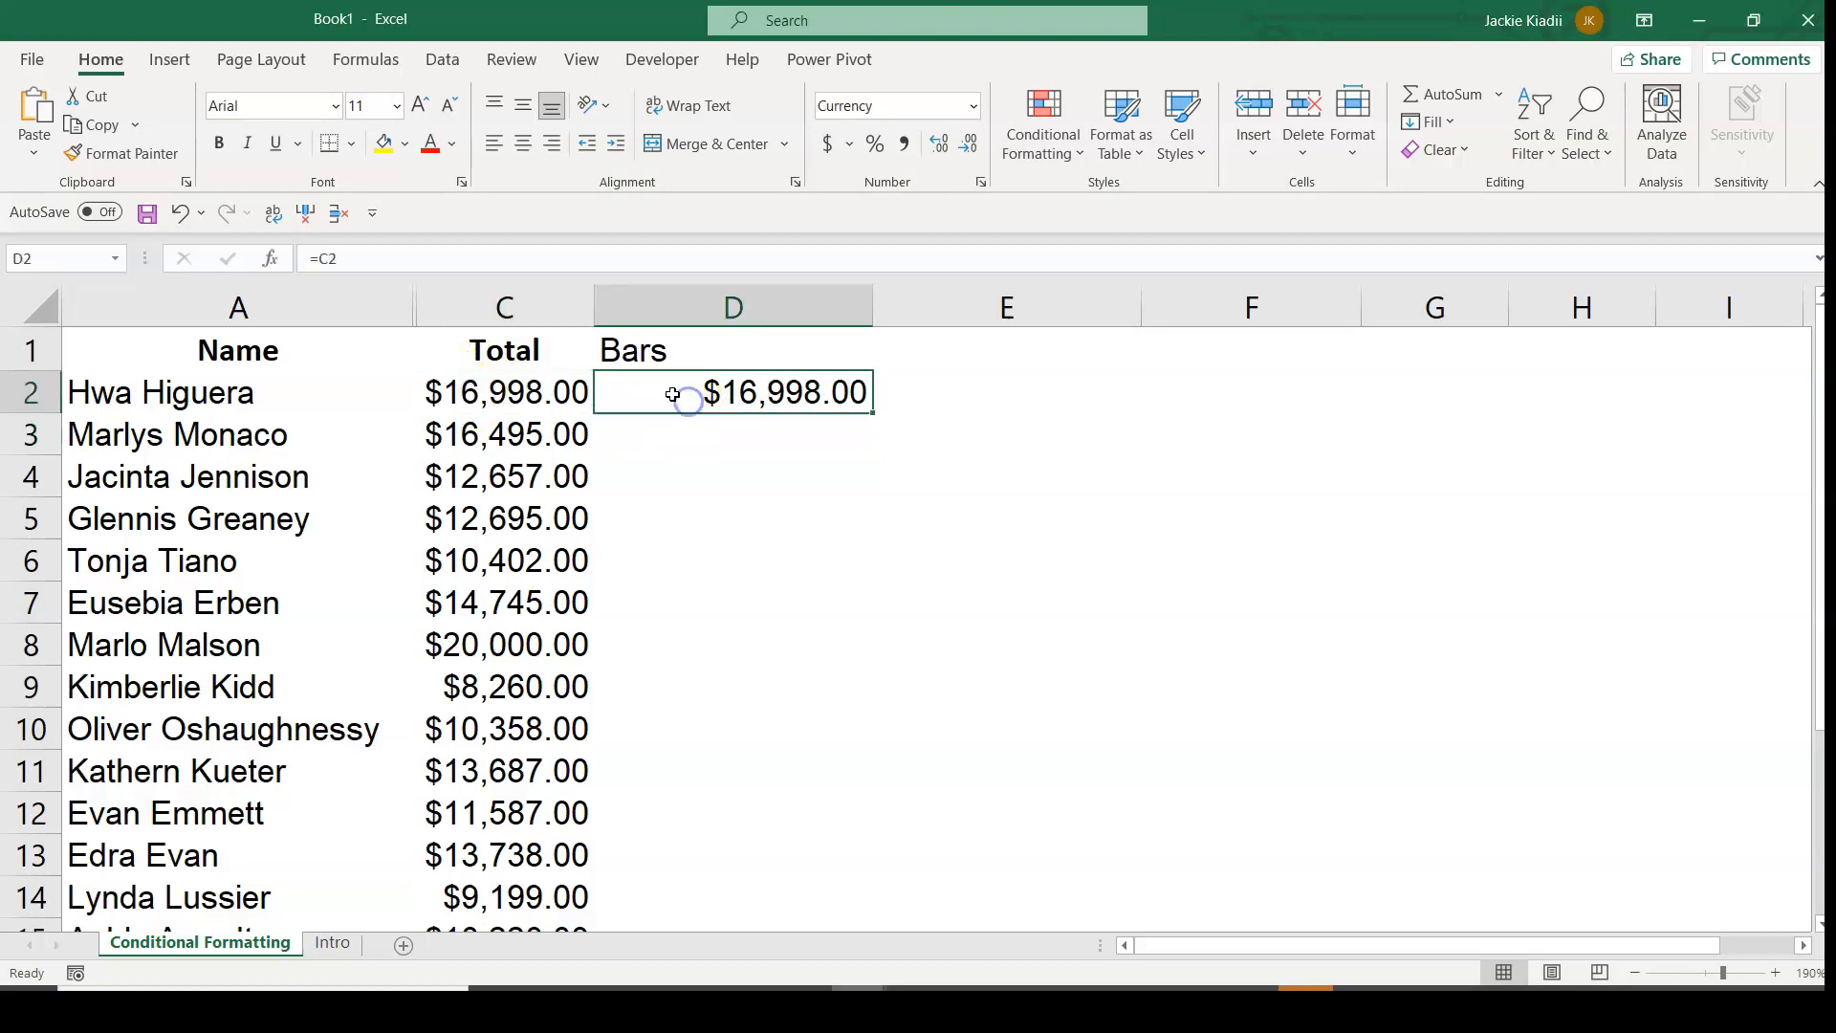
double_click(873, 413)
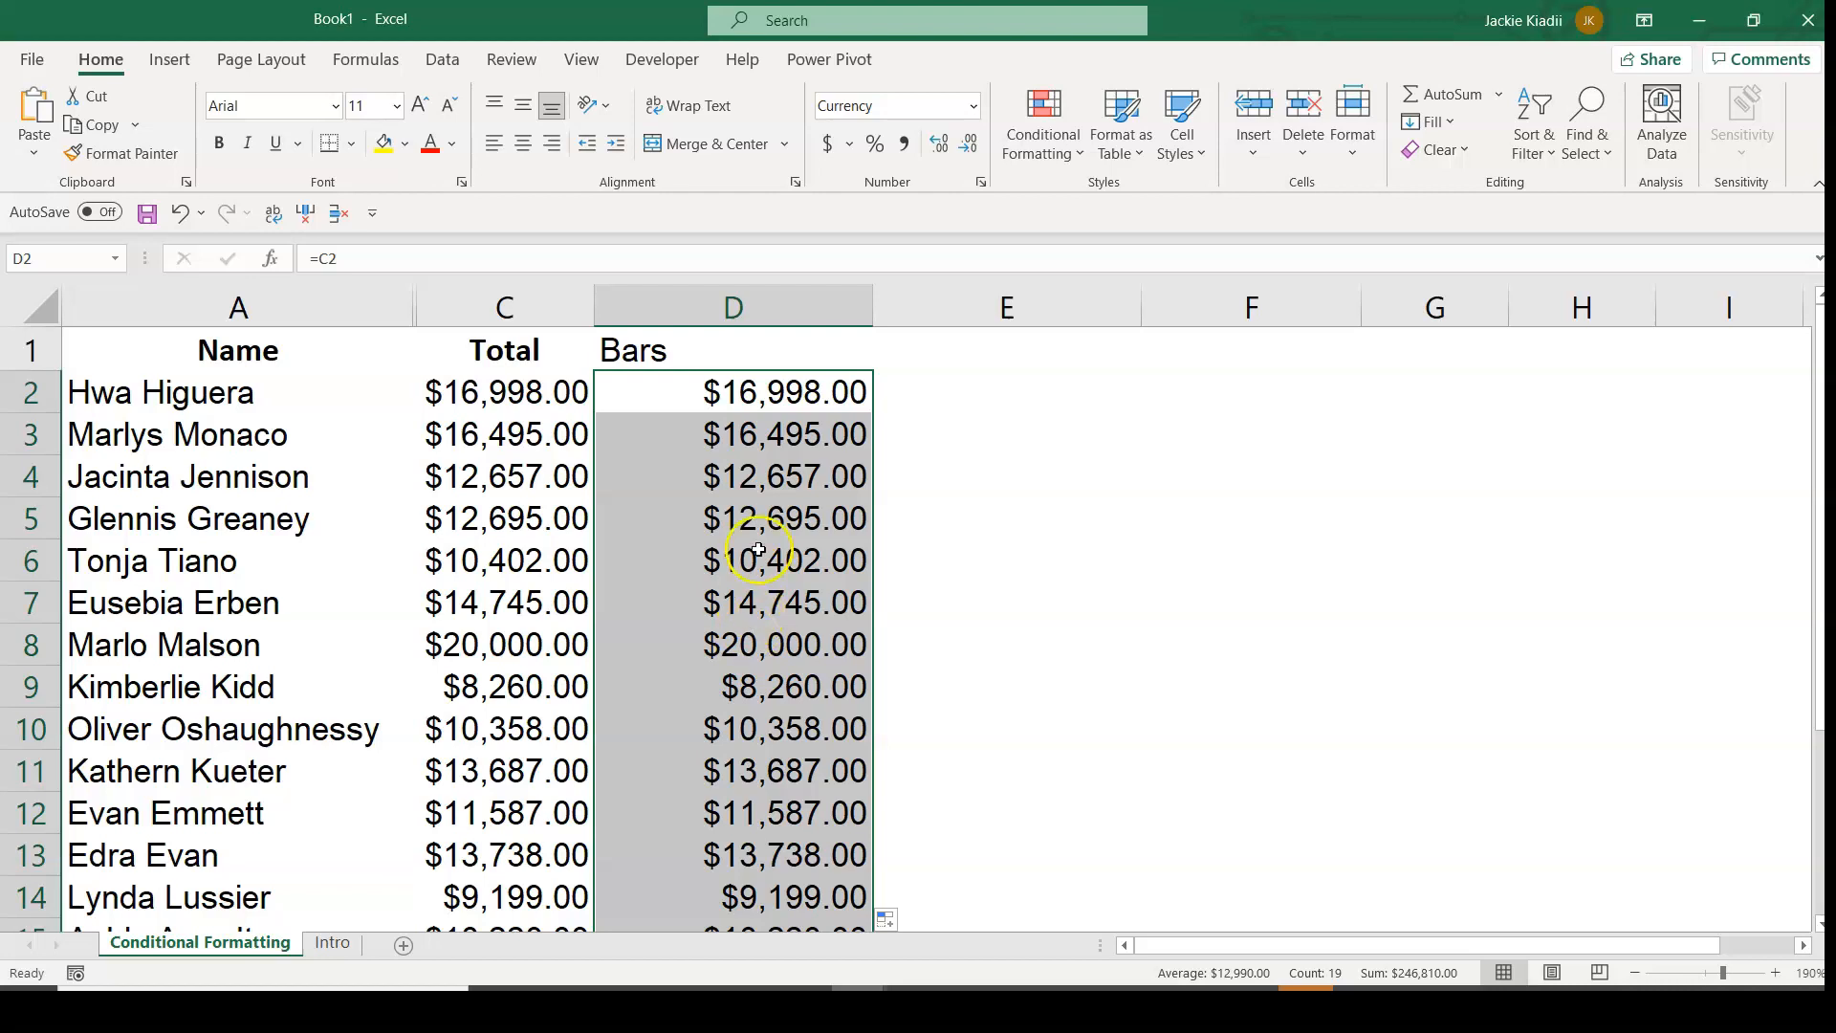
Apply solid fill green data bars to the values in the Bars column, cells D2 to D20.
click(1050, 157)
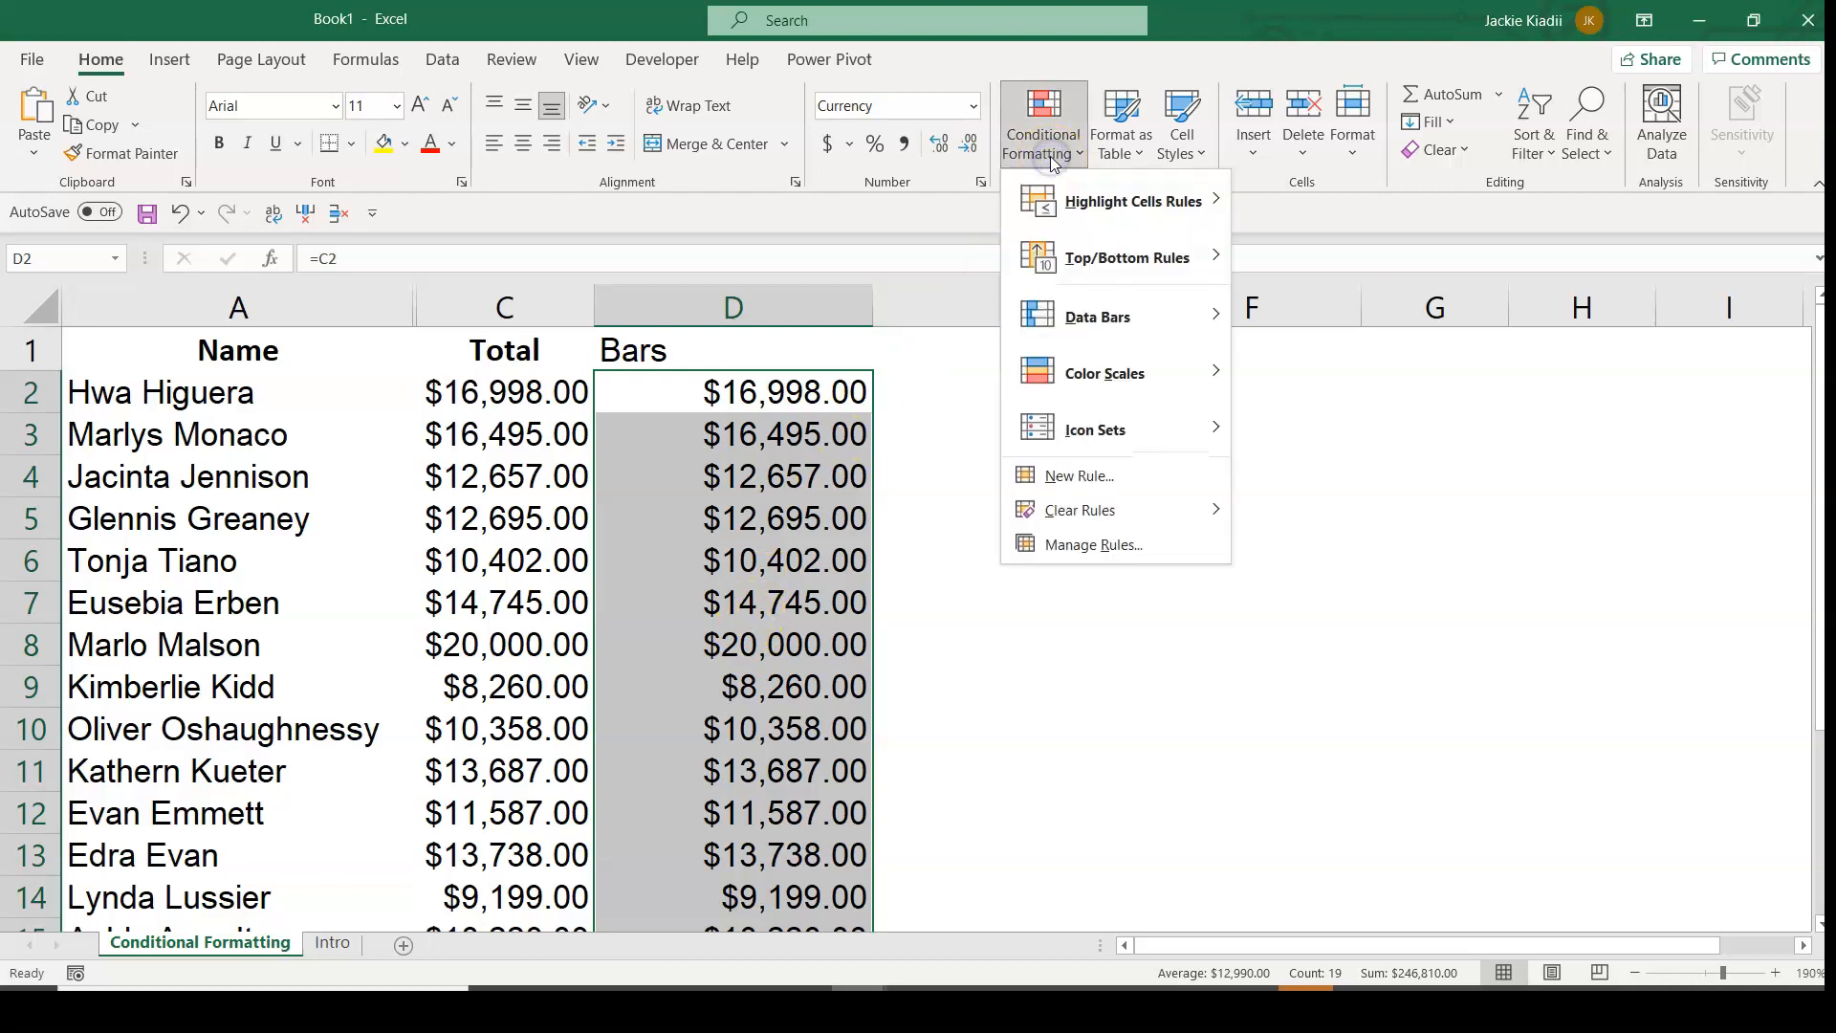
click(1127, 319)
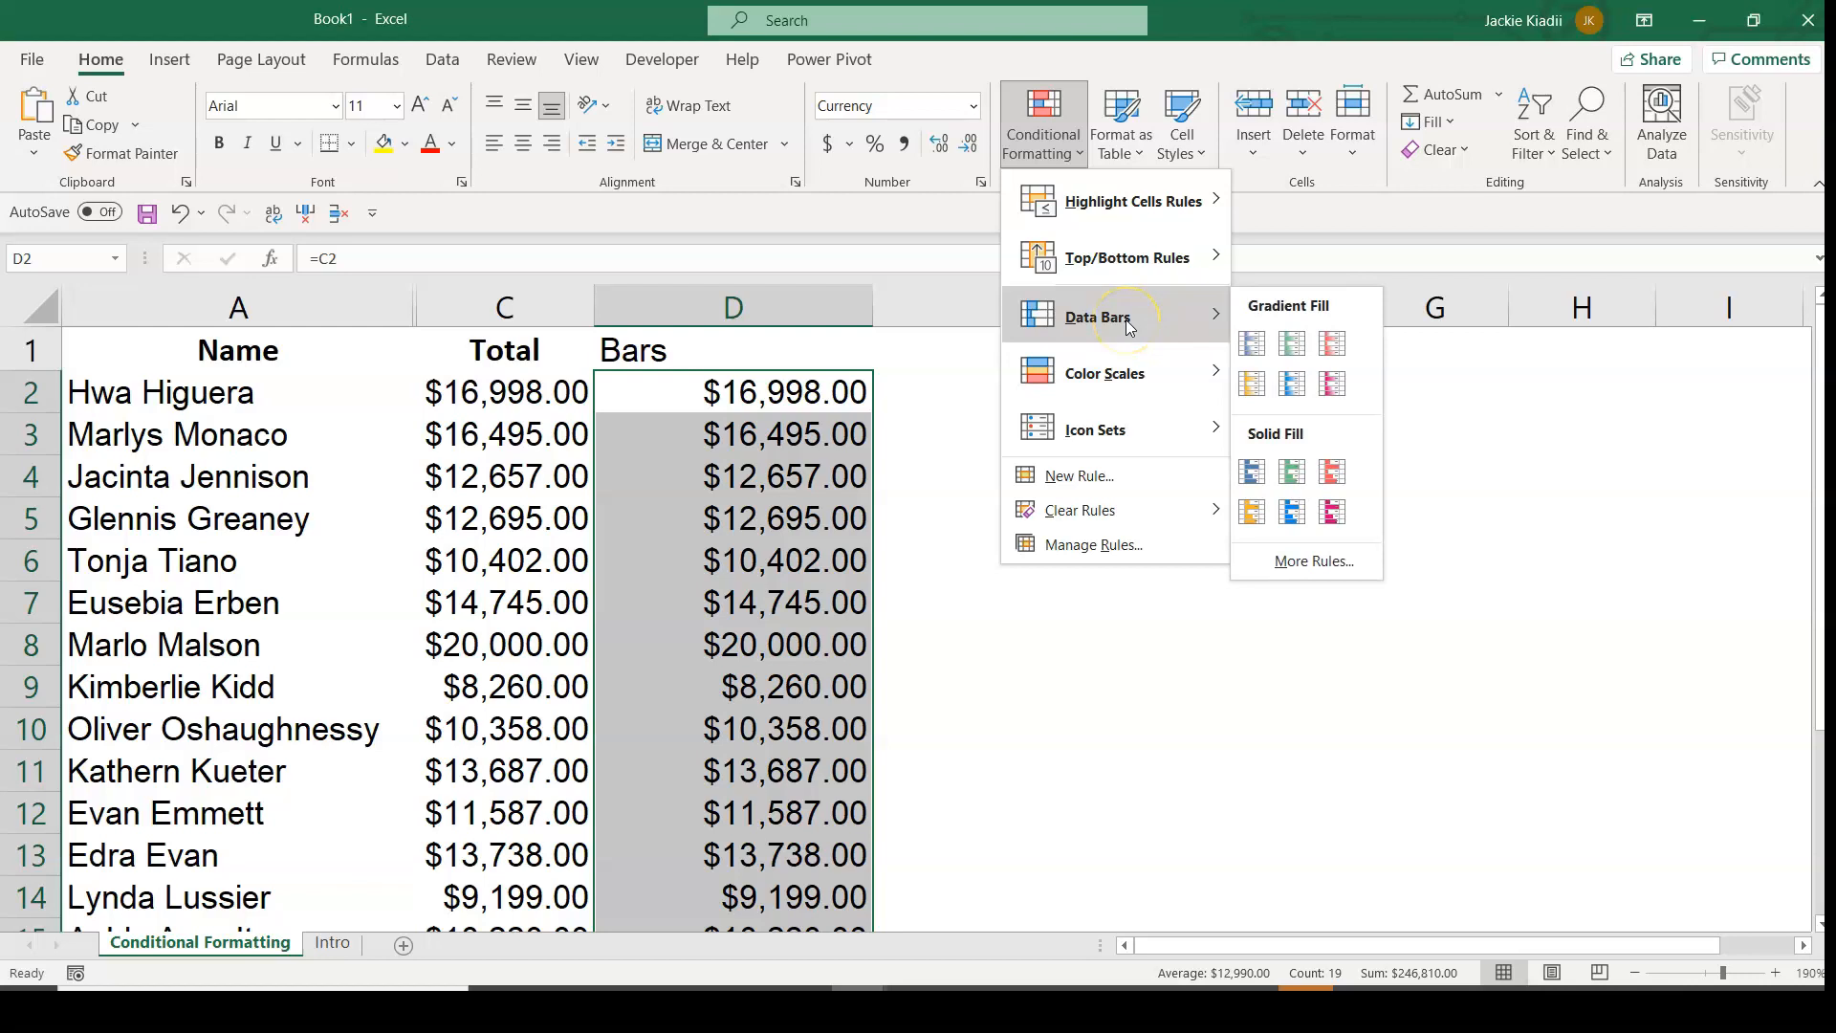
click(1289, 492)
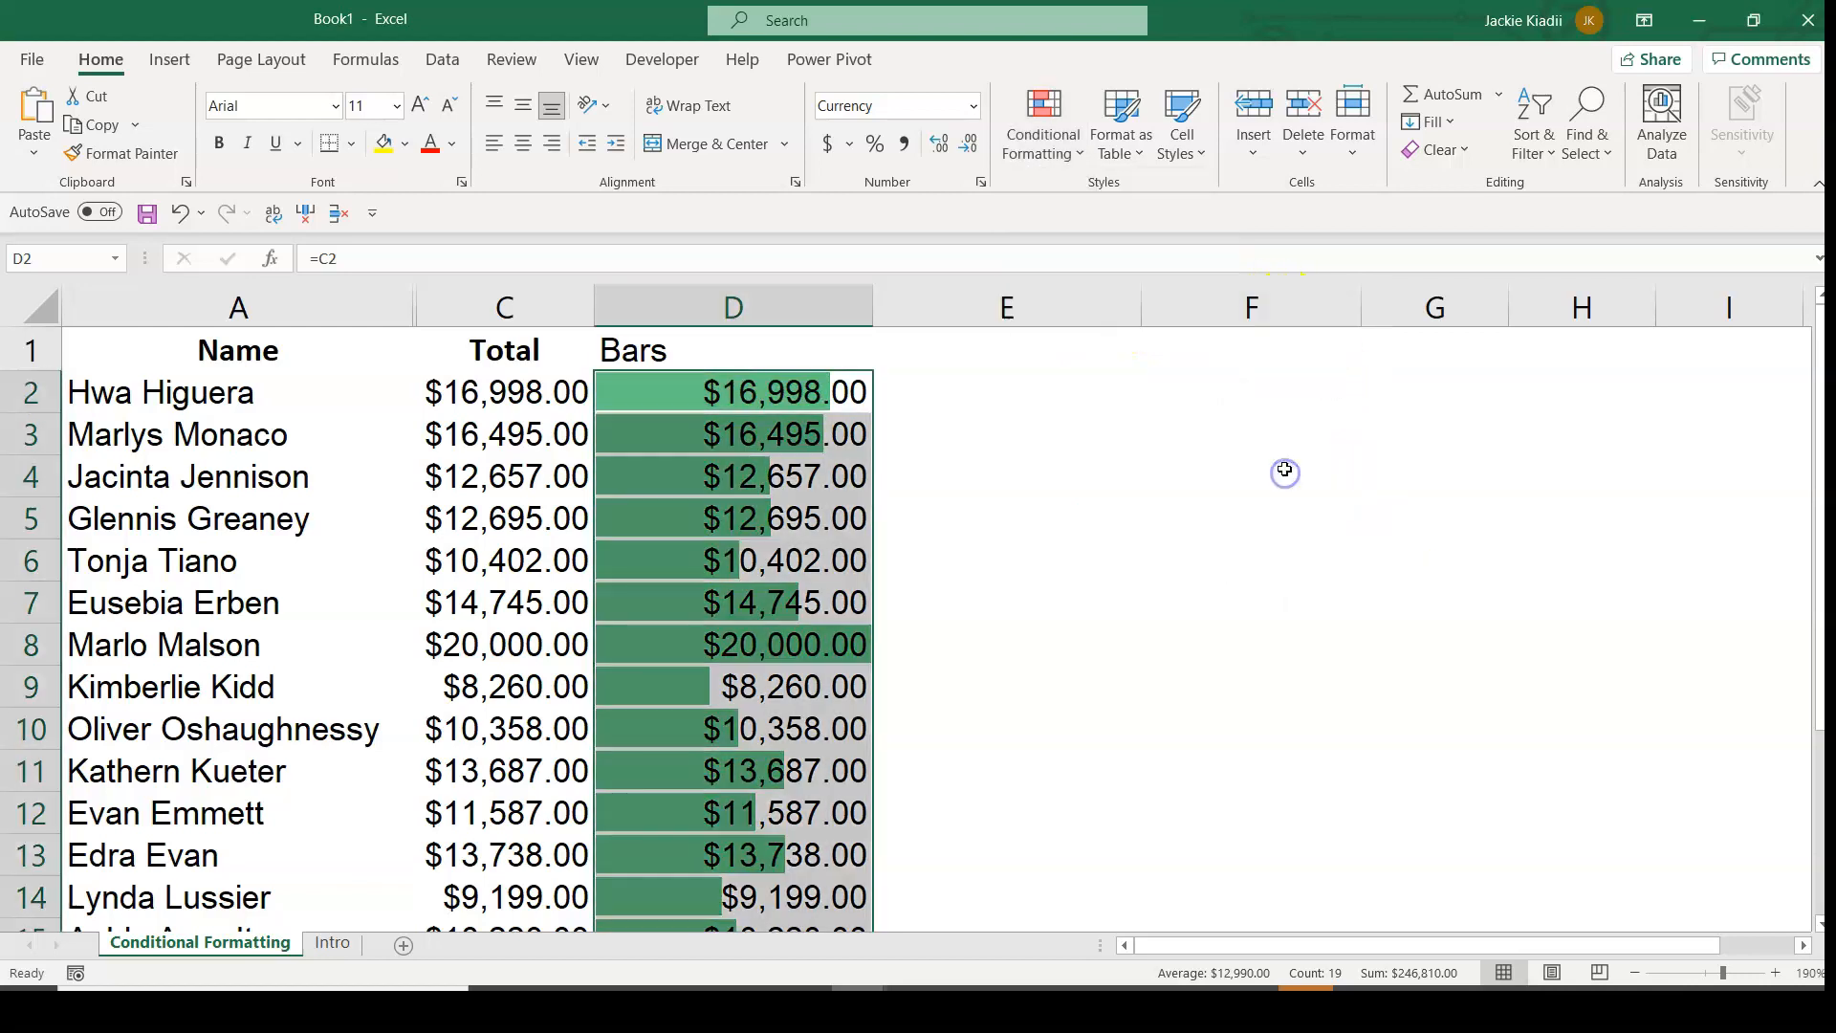
Edit the data bar rule for D2:D20 to show the bar only, hiding the numbers in the Bars column.
click(990, 148)
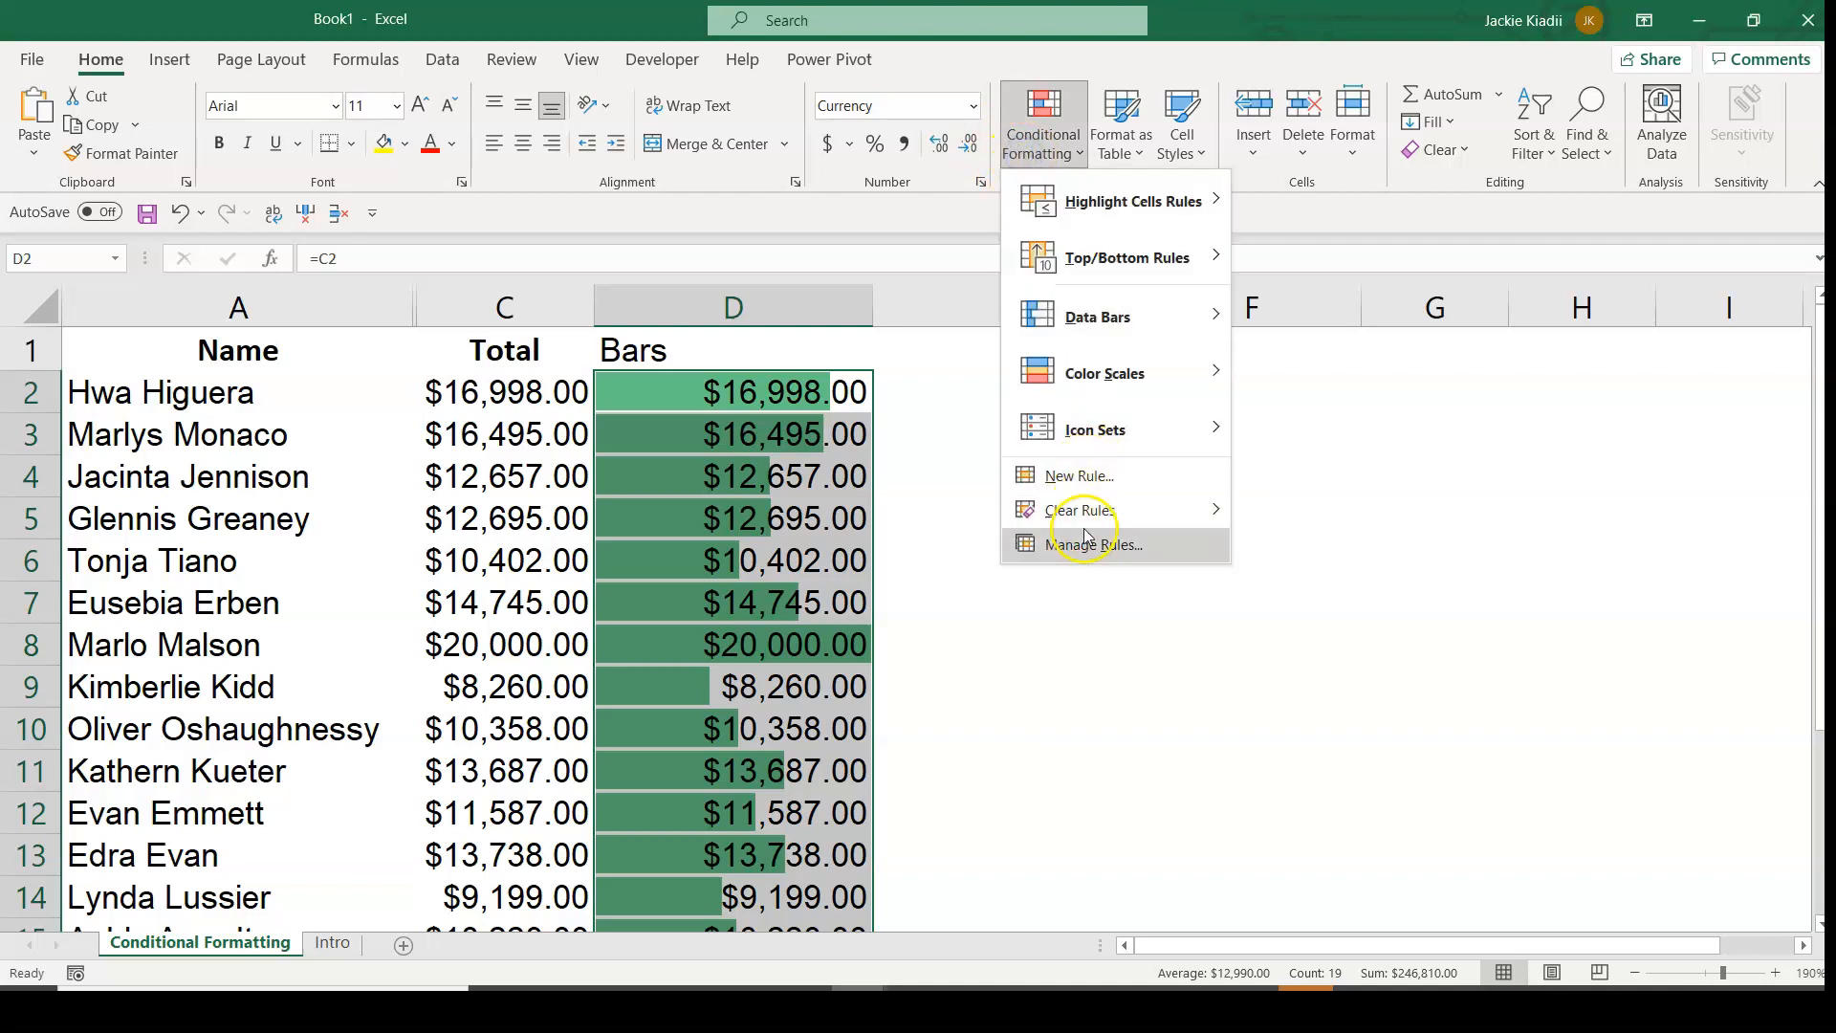
click(1089, 550)
click(856, 674)
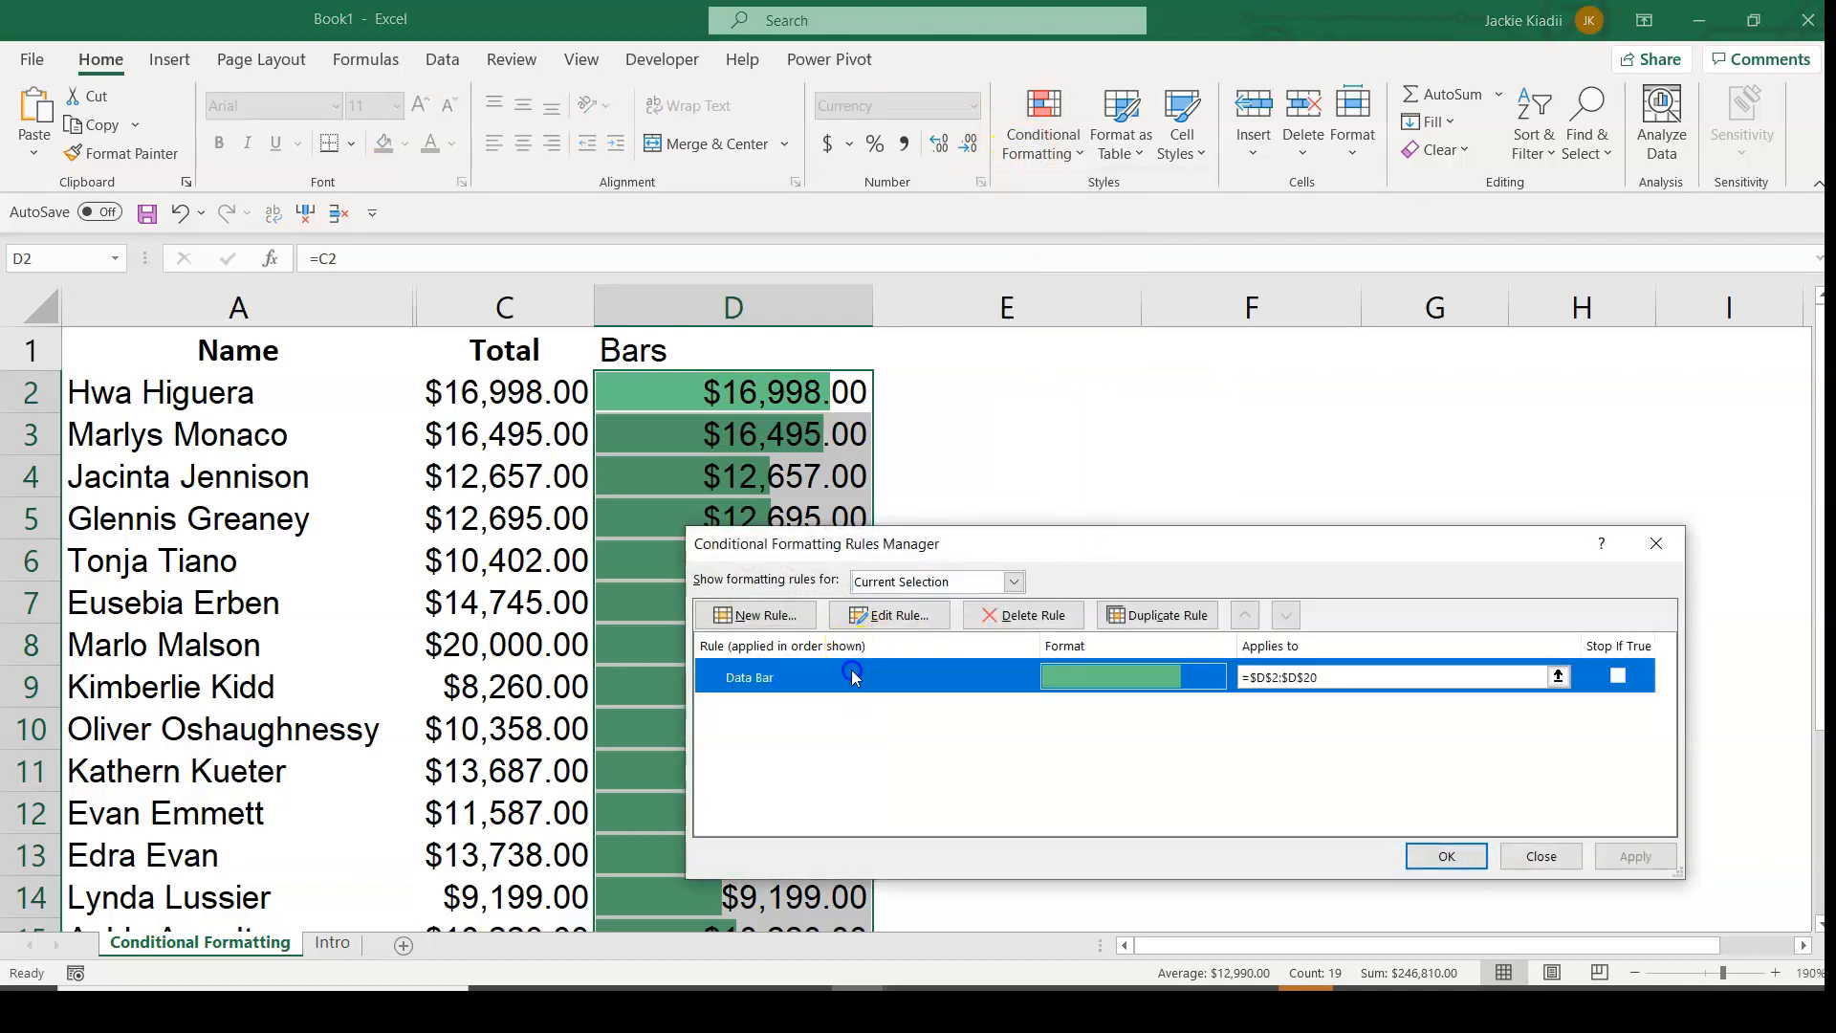
click(884, 616)
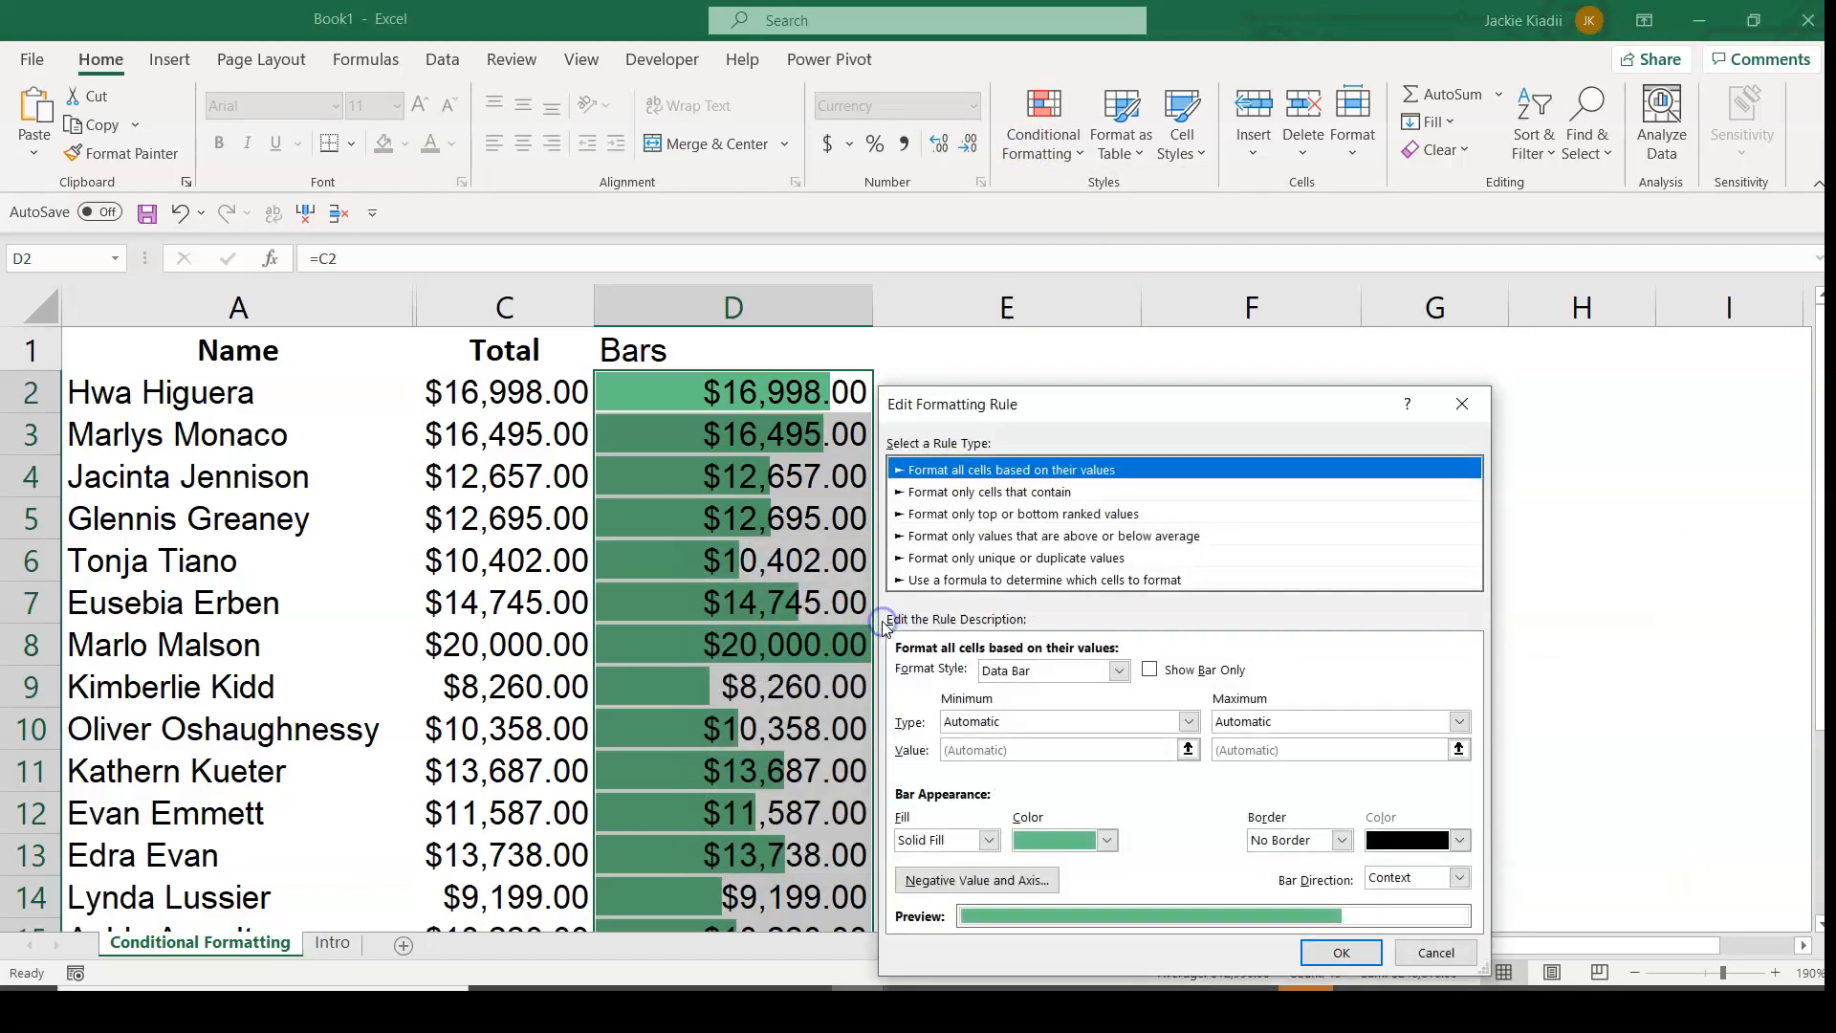
click(1148, 669)
click(1341, 952)
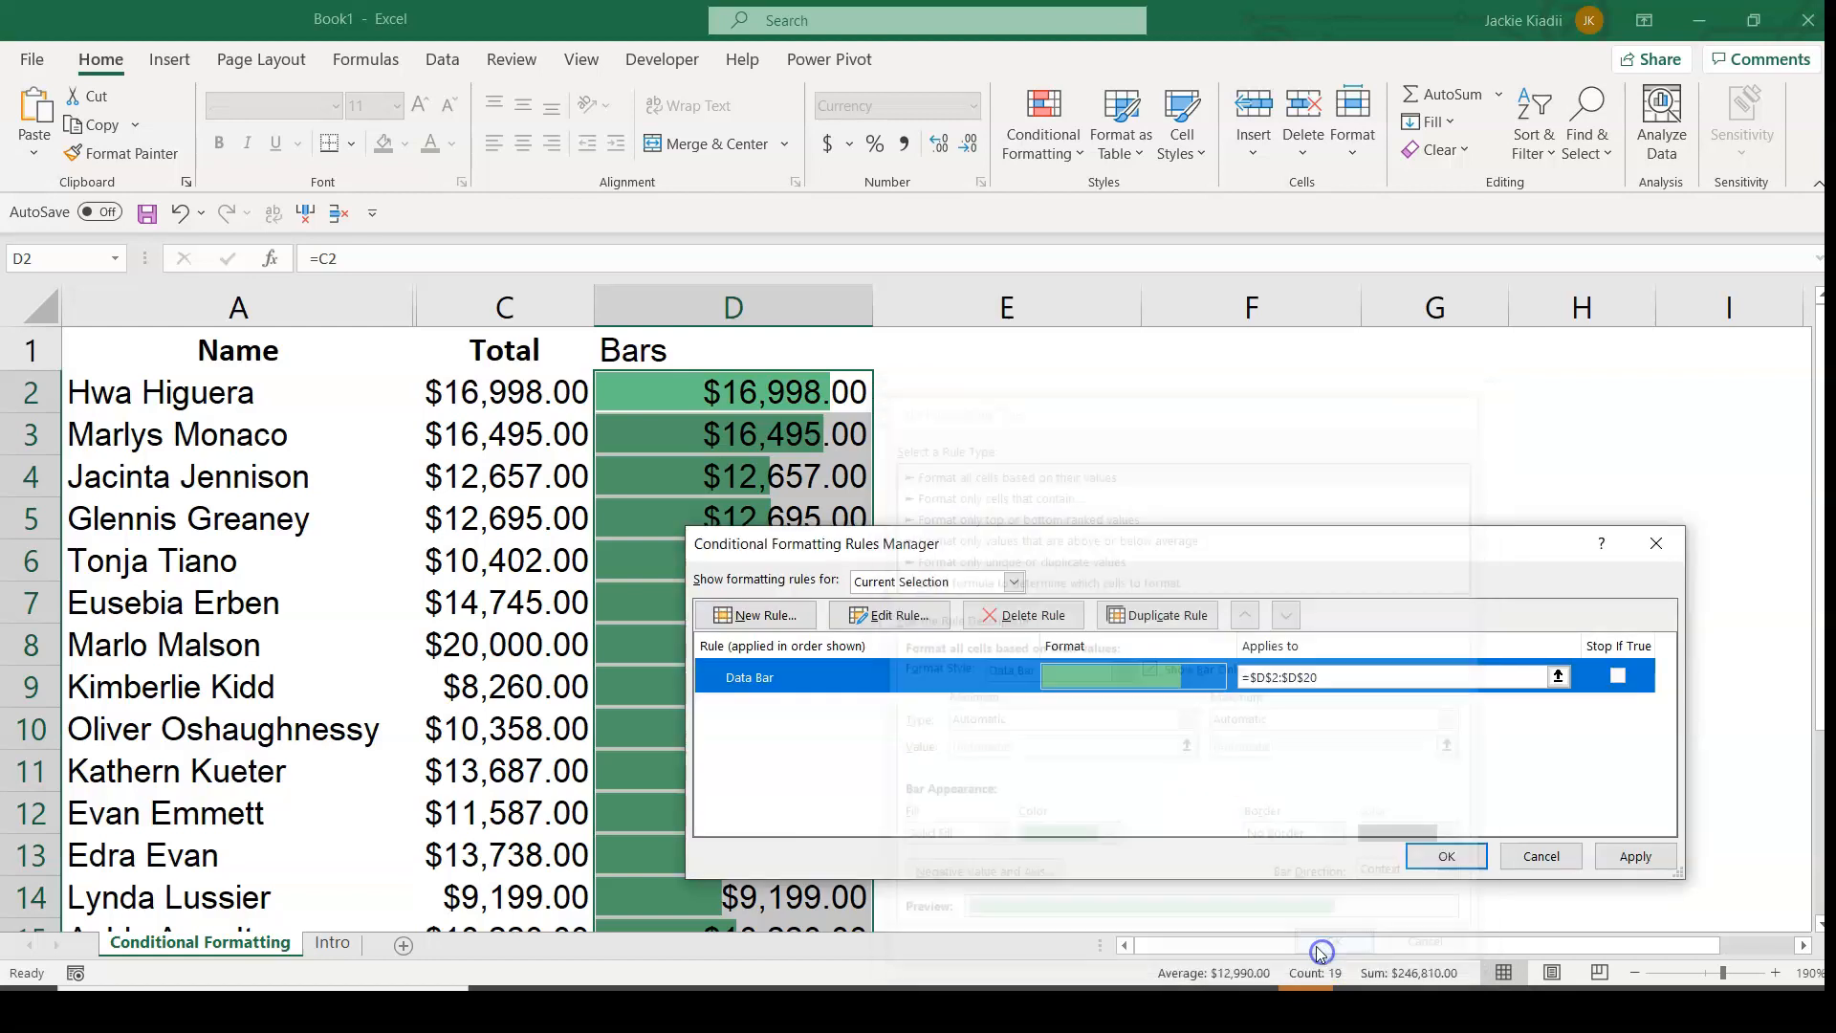
click(1446, 858)
click(1016, 414)
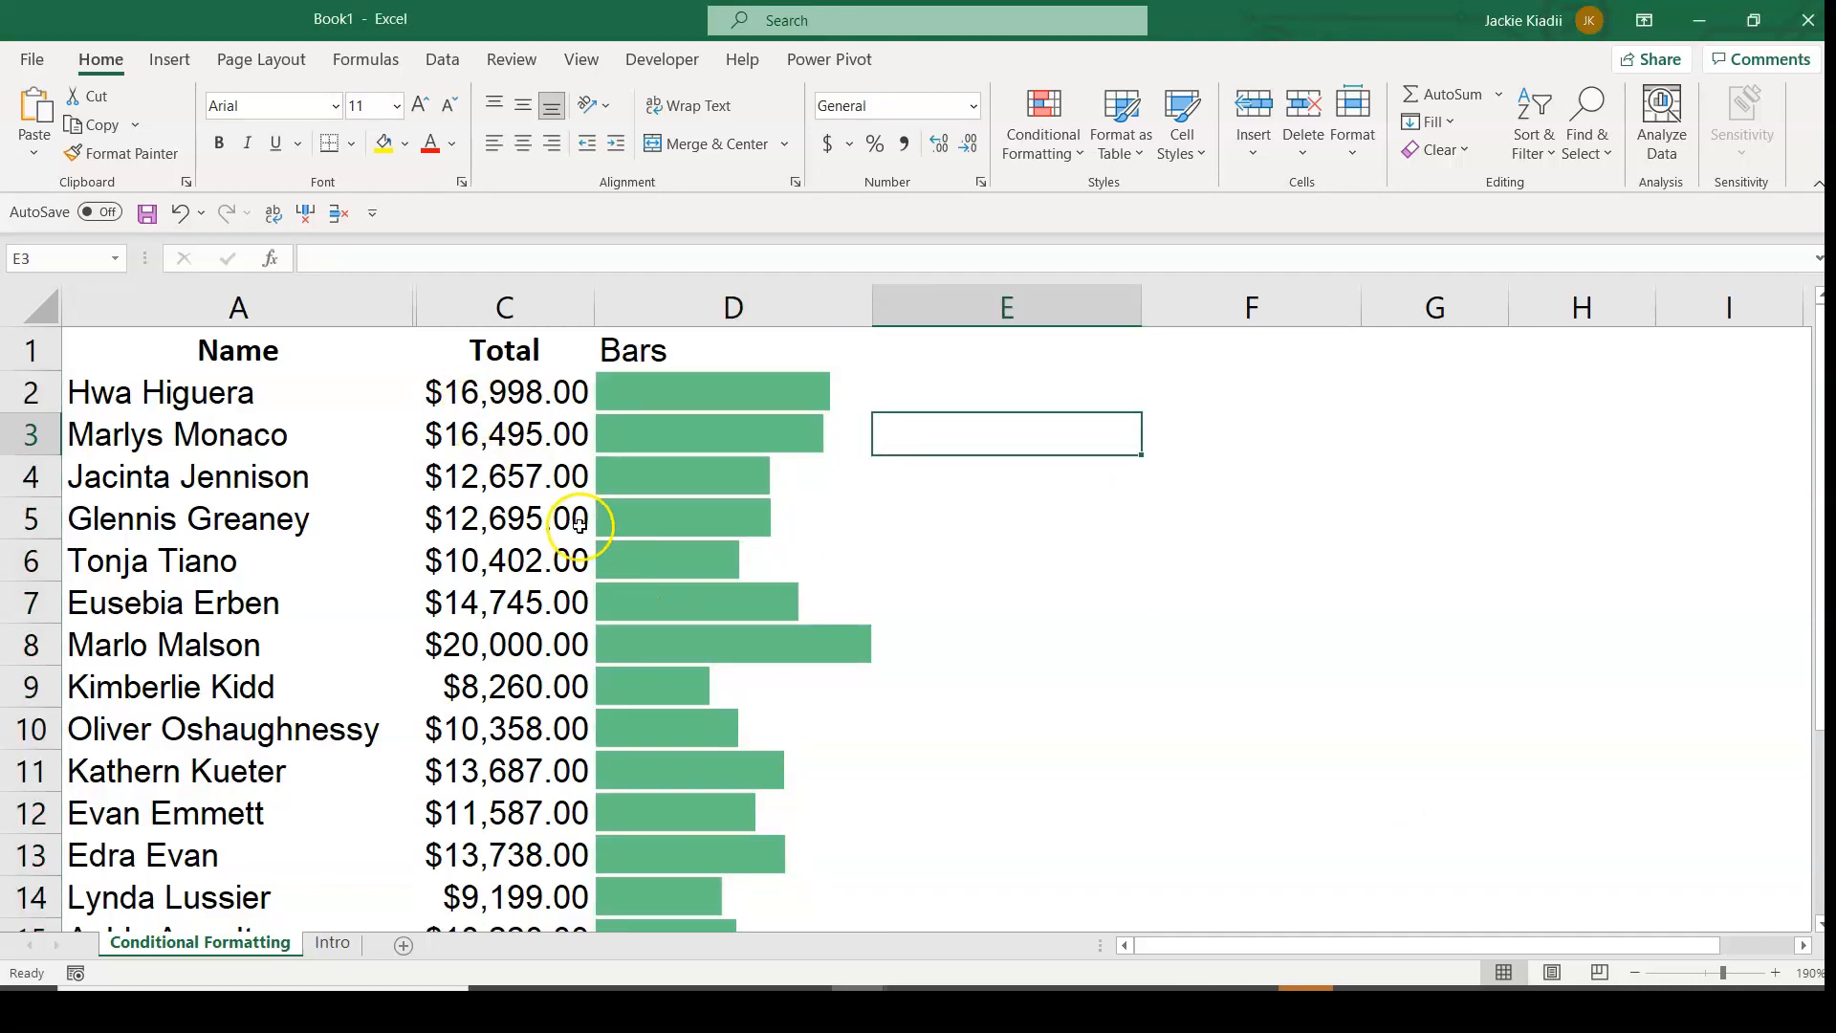
click(501, 394)
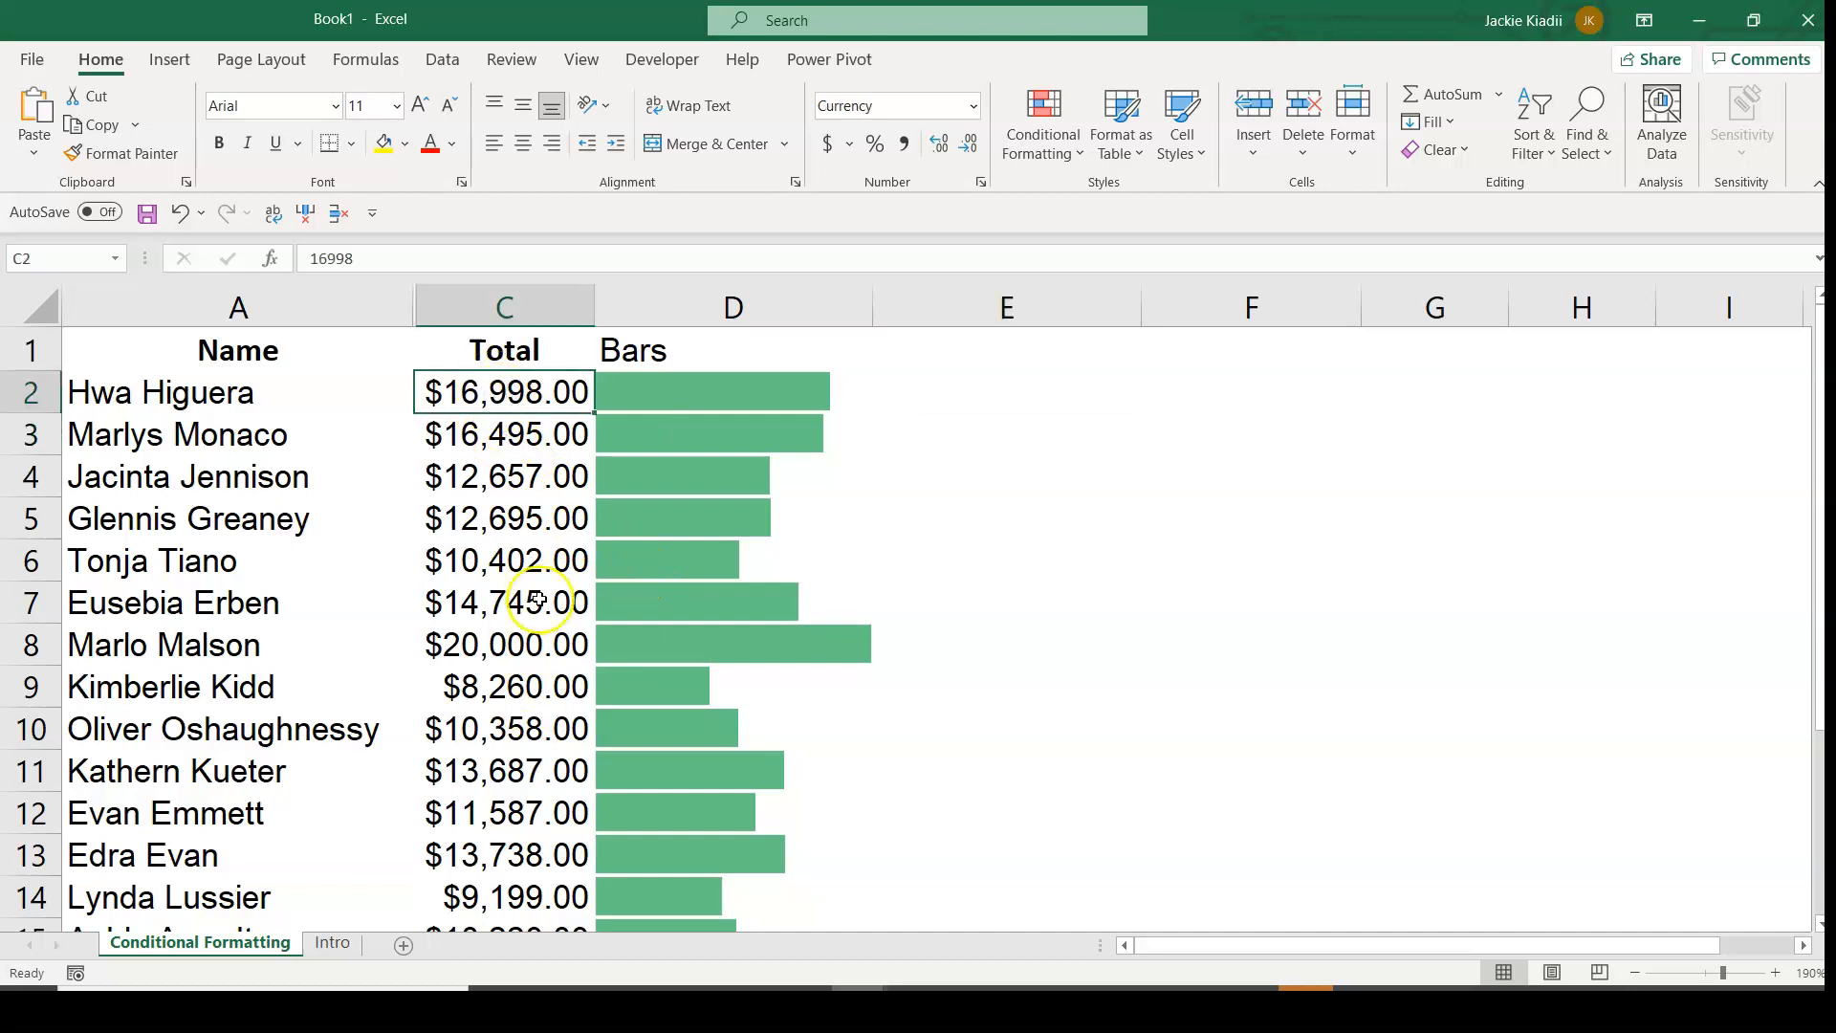